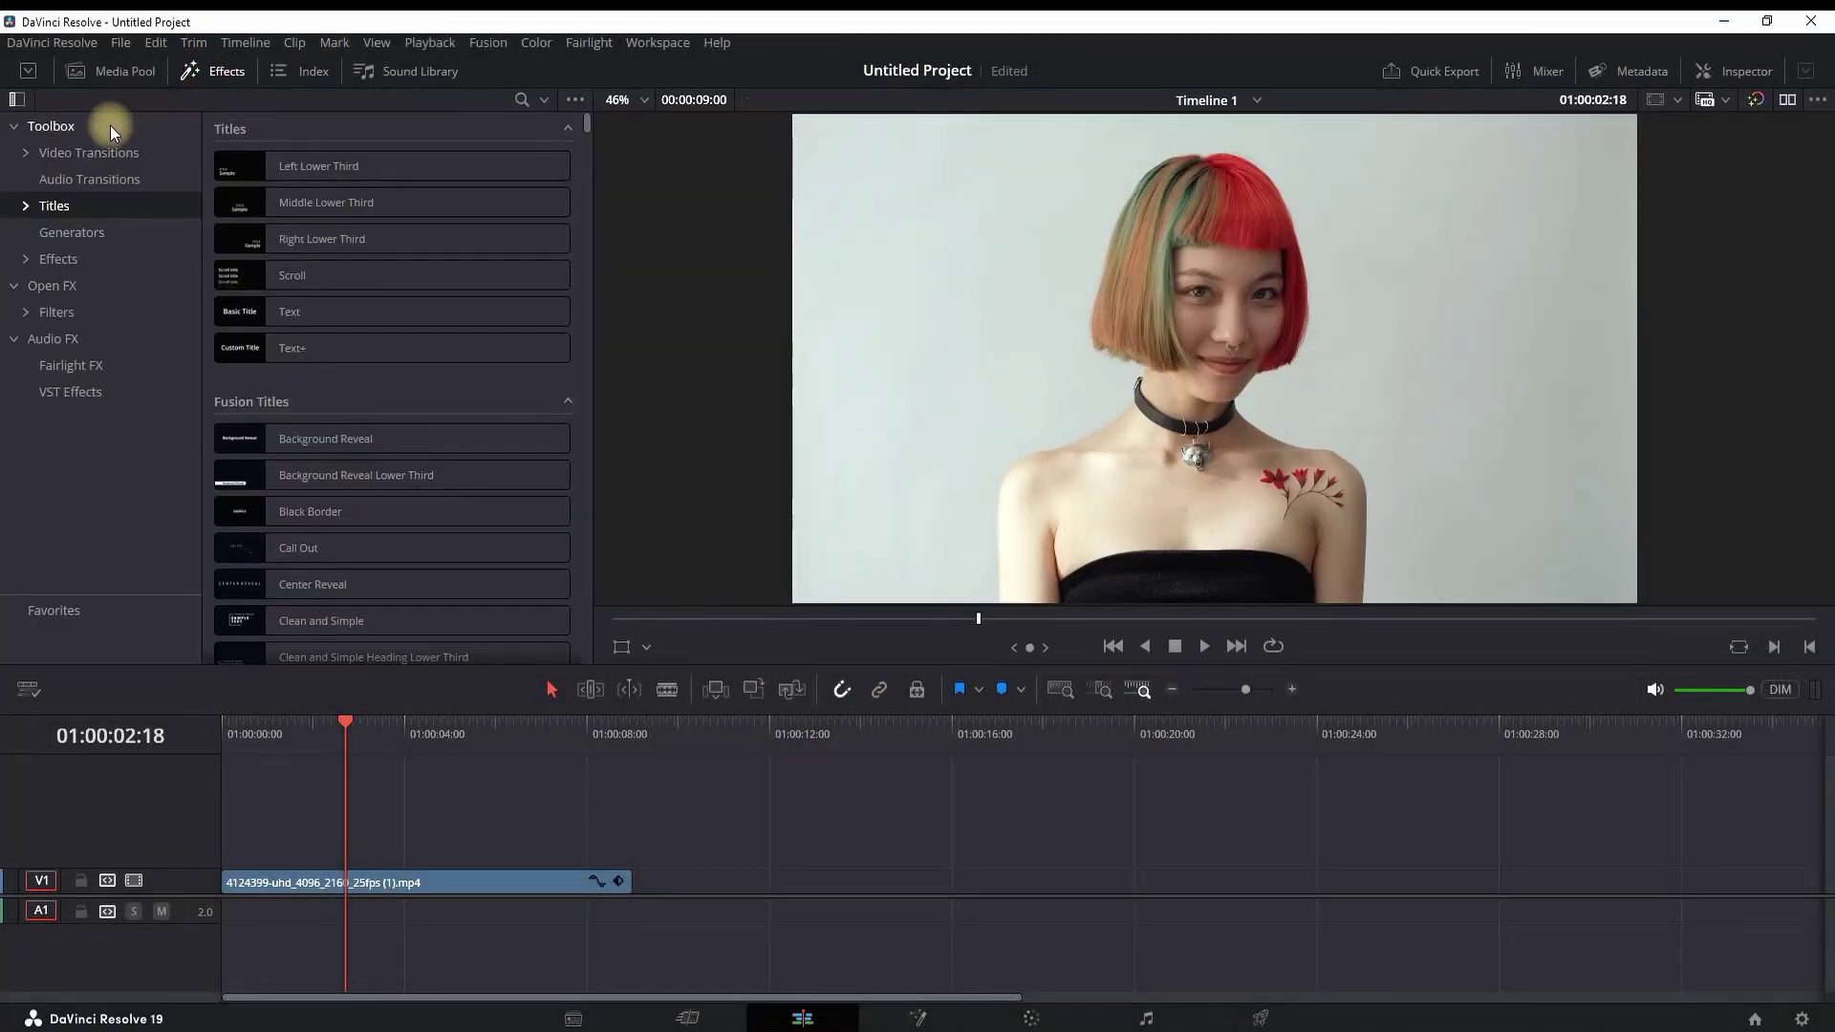
Search the effects for 'transf' and drag Resolve FX Transform onto the V1 clip
{"action": "left_click", "coordinate": [58, 125]}
{"action": "left_click", "coordinate": [519, 101]}
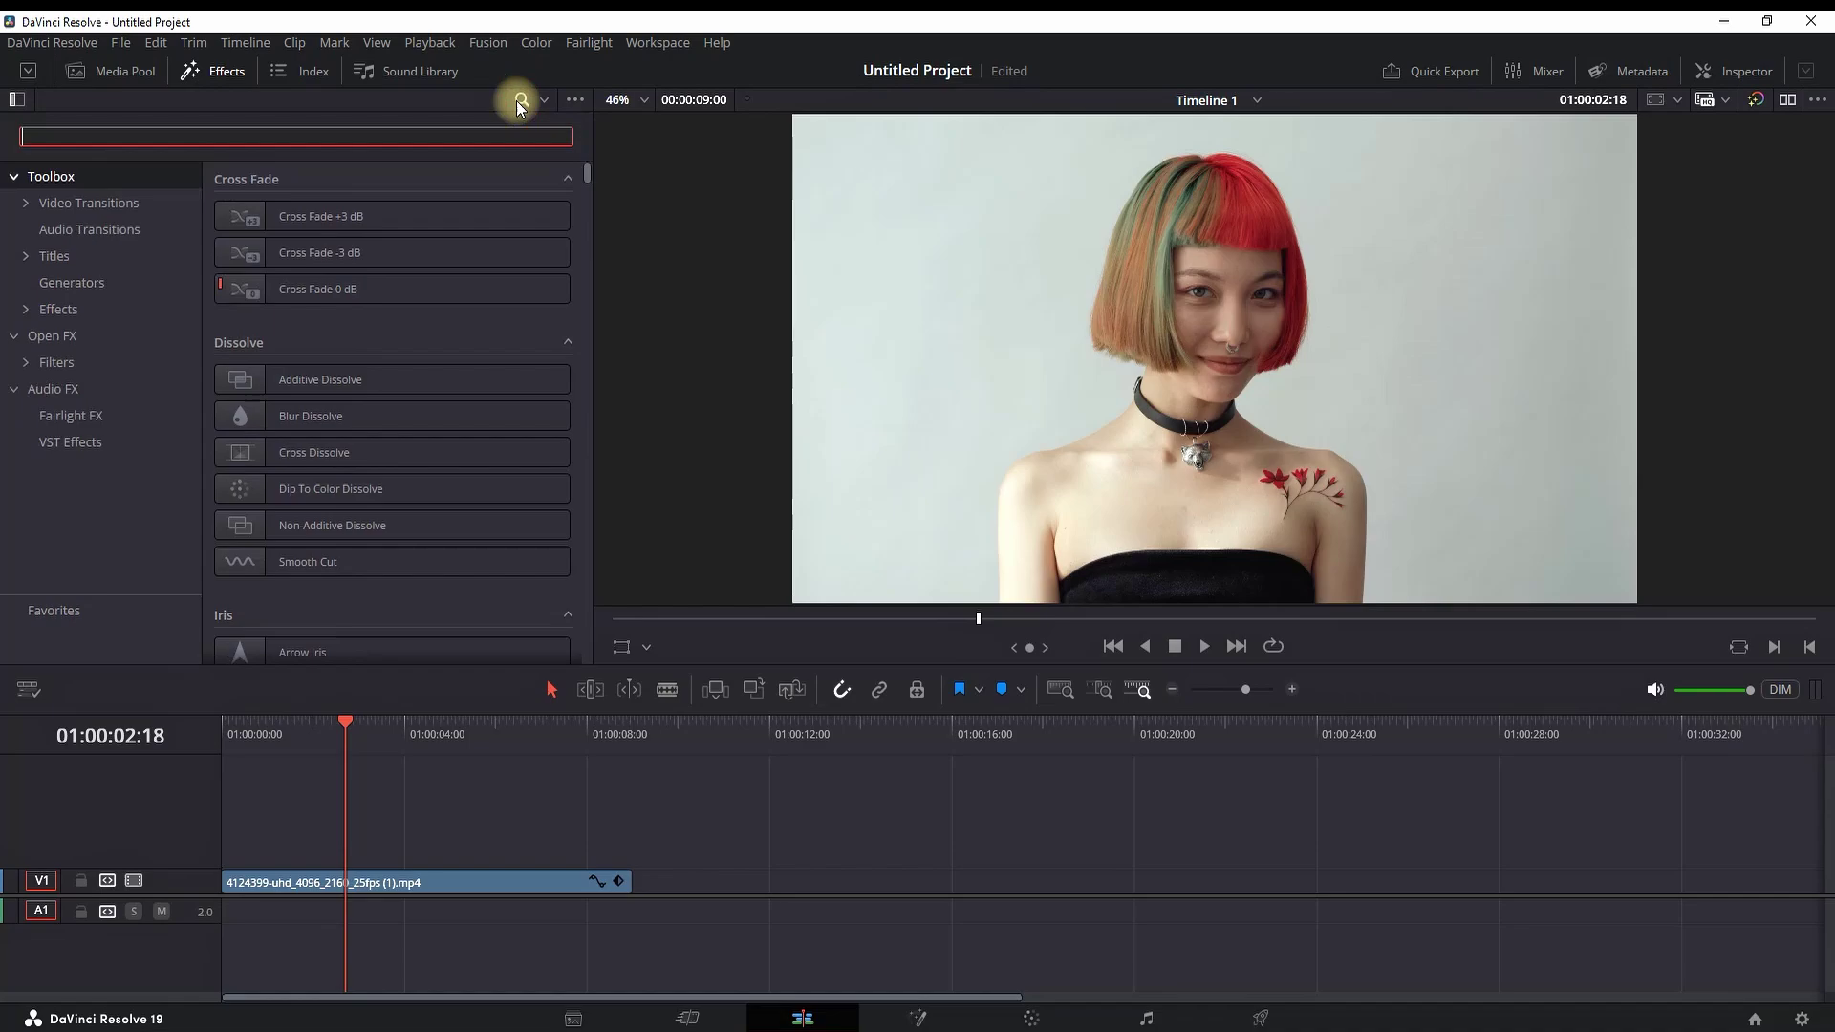
{"action": "type", "text": "transf"}
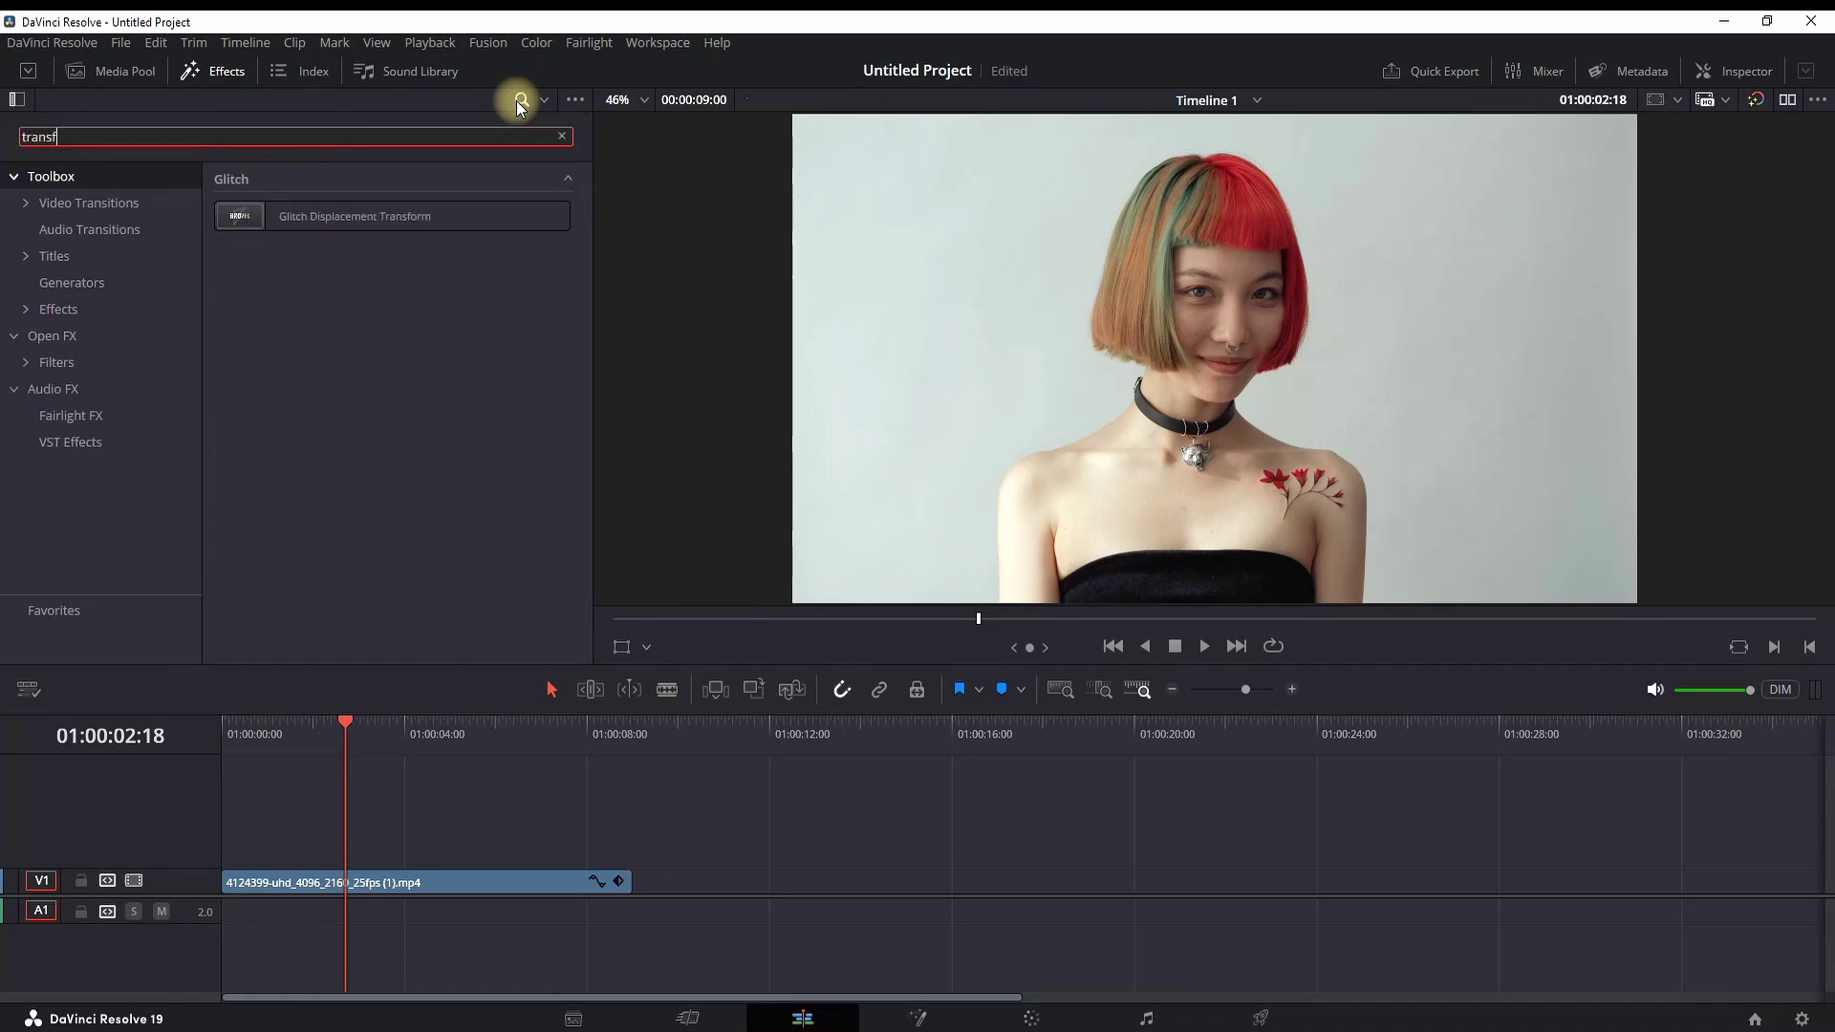
{"action": "left_click", "coordinate": [57, 337]}
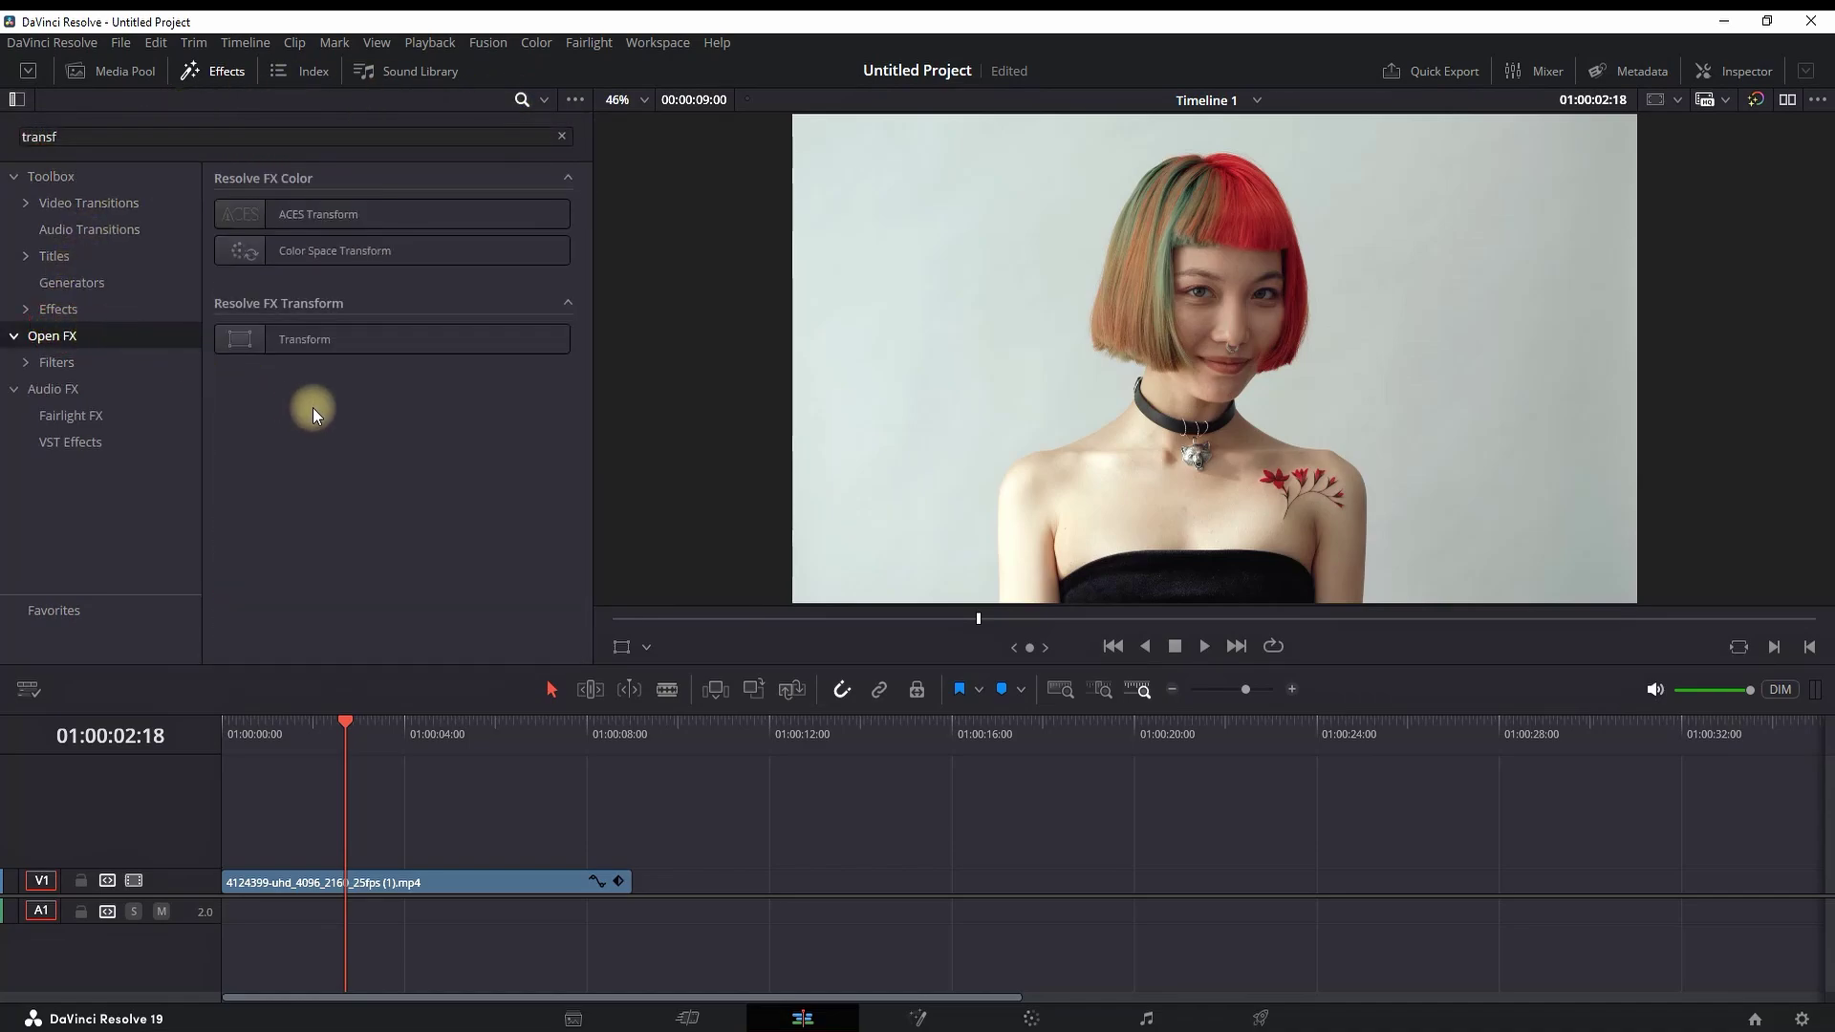
{"action": "left_click_drag", "start_coordinate": [328, 341], "coordinate": [398, 881]}
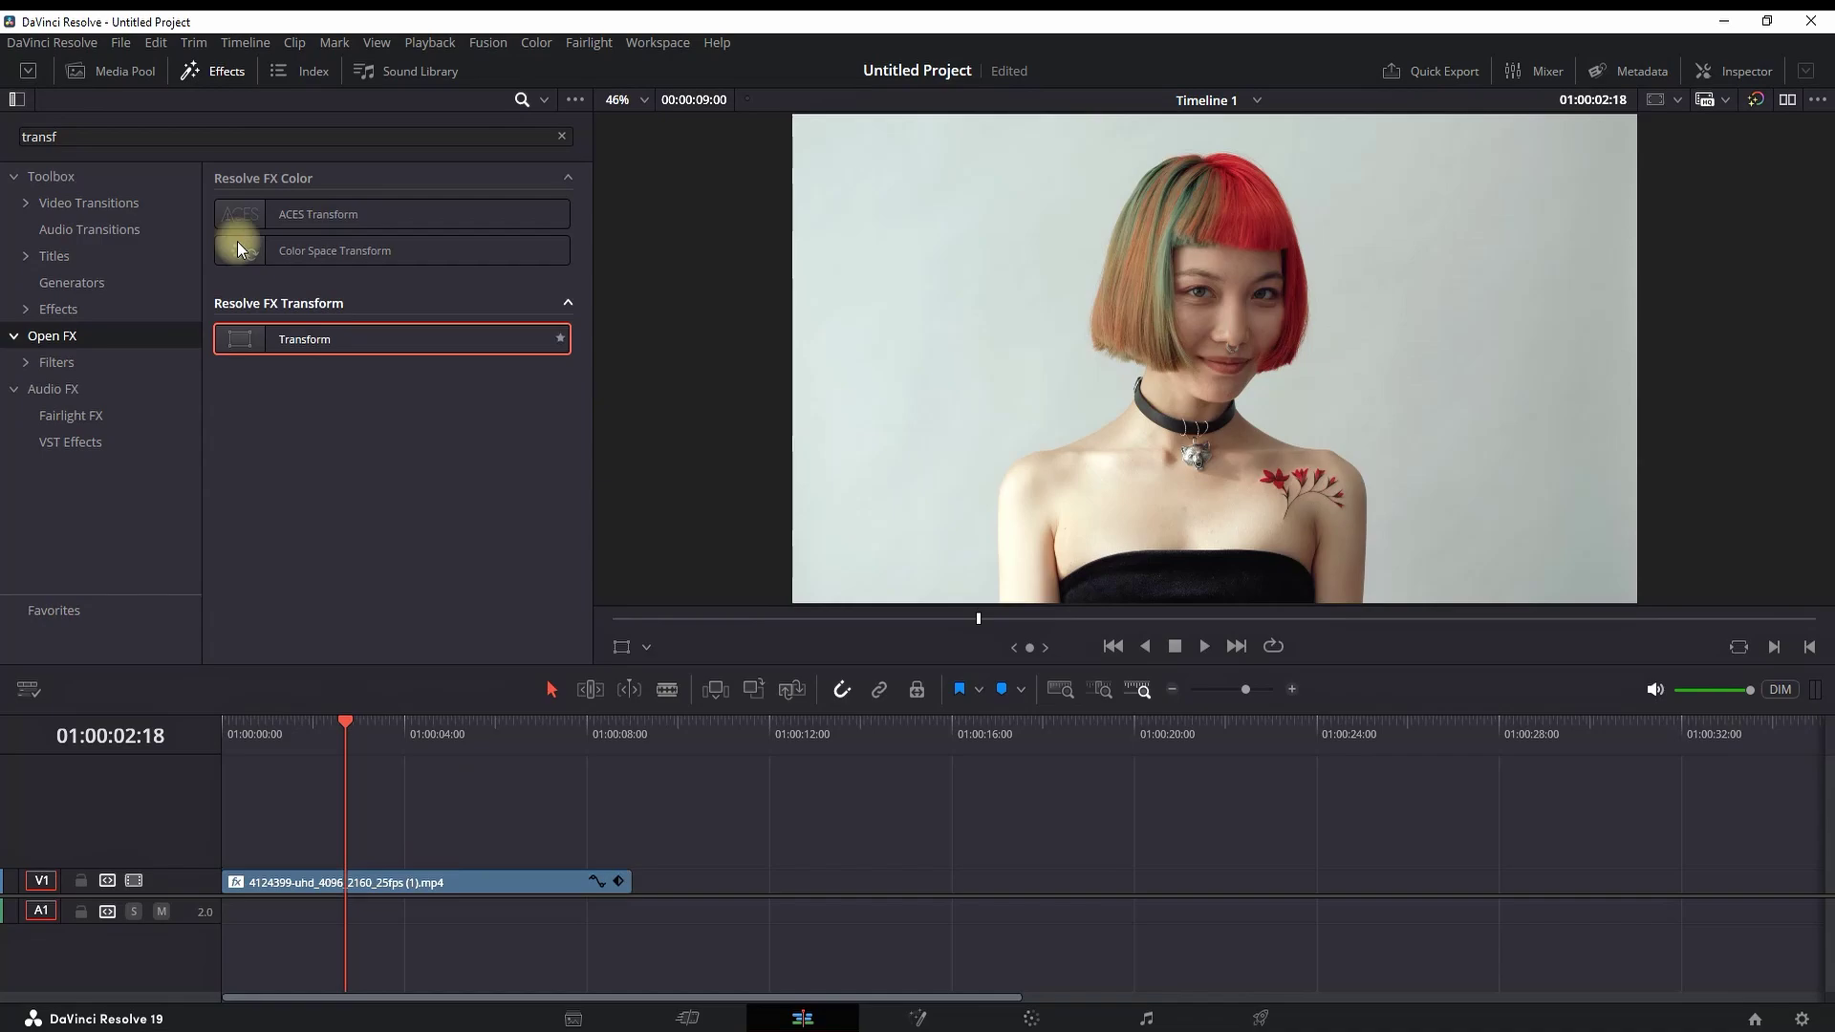
{"action": "left_click", "coordinate": [198, 65]}
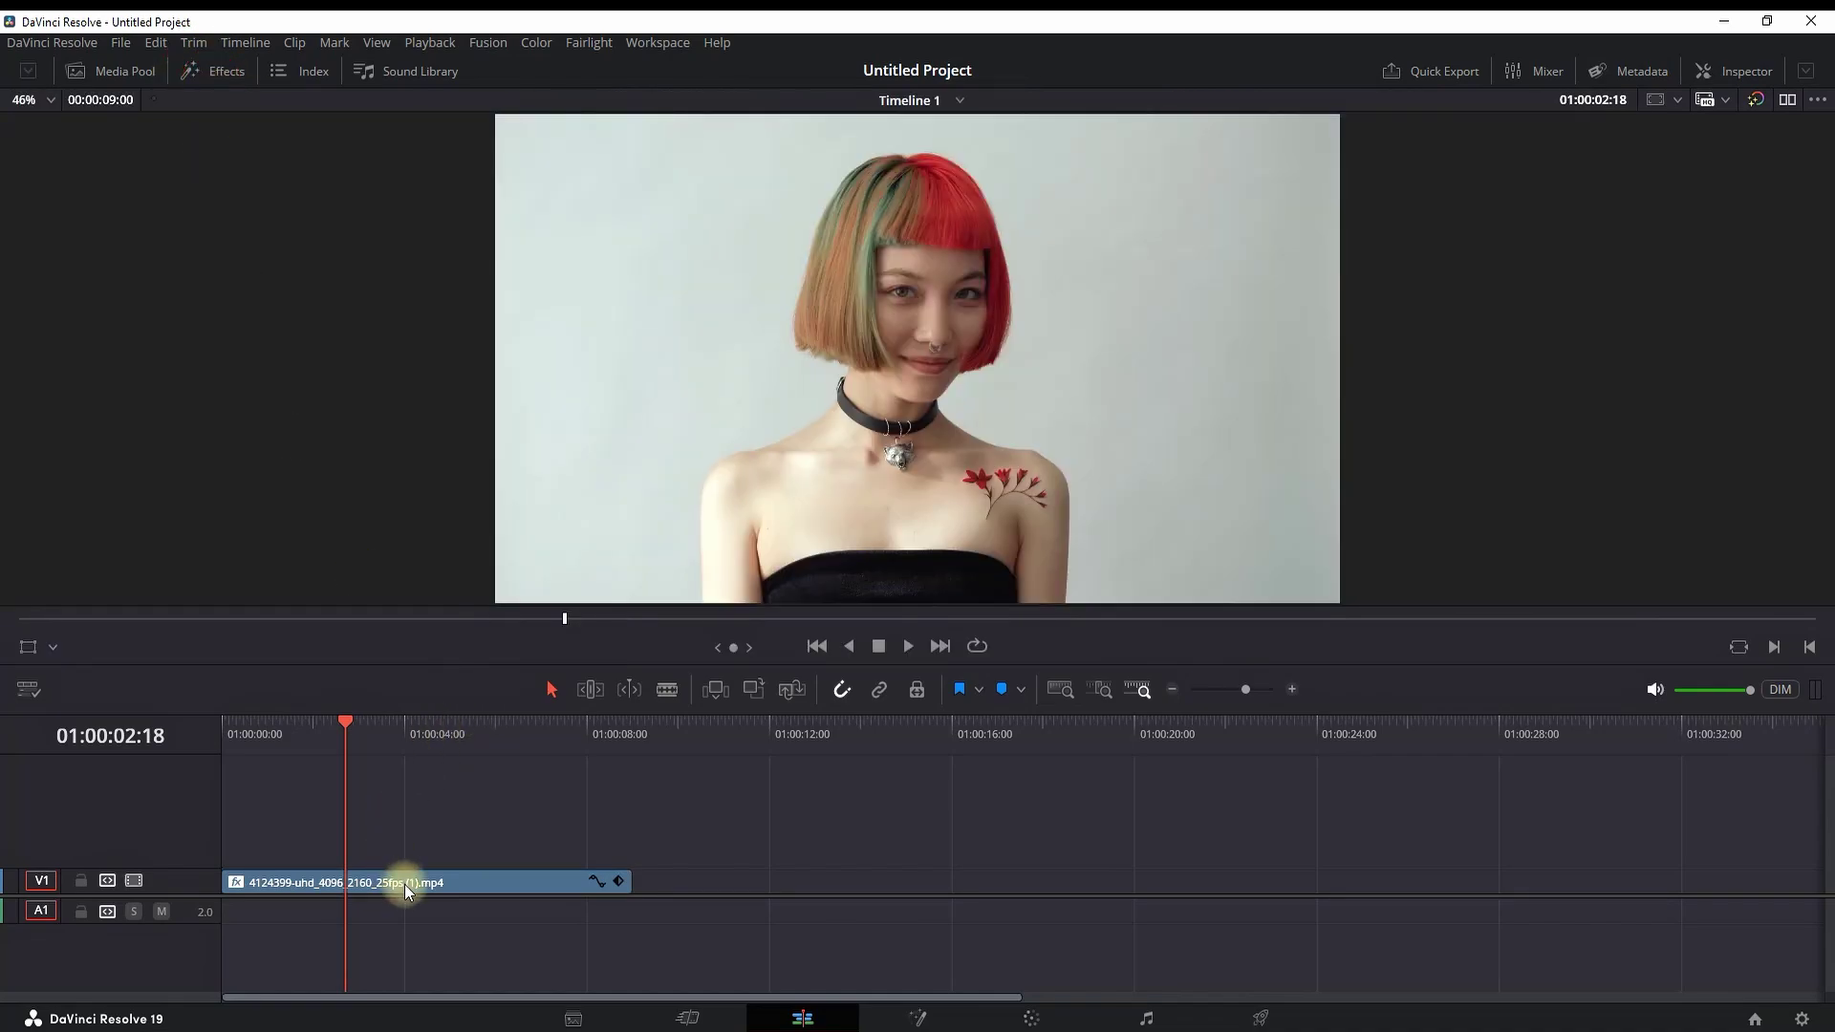
Set the clip's Transform Edge Behaviour to Wrap-Around under Advanced Options
{"action": "left_click", "coordinate": [410, 880]}
{"action": "left_click", "coordinate": [1734, 80]}
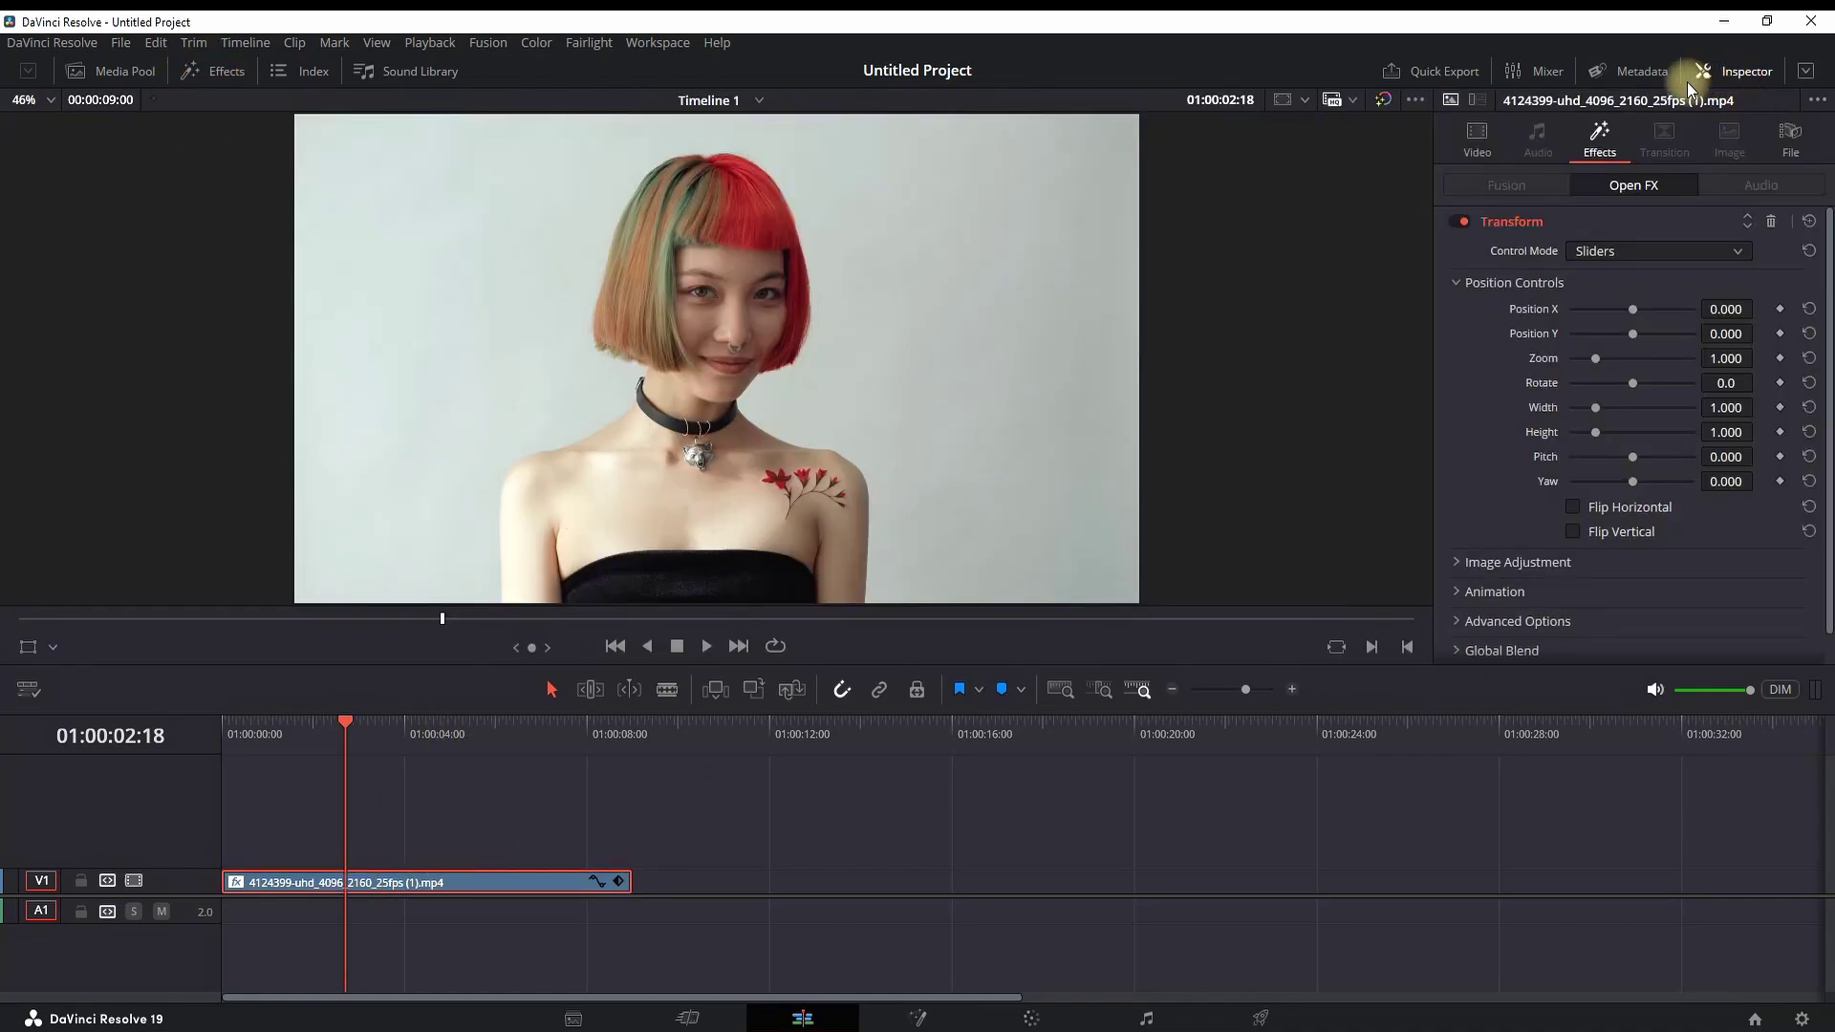
{"action": "left_click", "coordinate": [1516, 221]}
{"action": "scroll", "coordinate": [1656, 391], "scroll_direction": "down", "scroll_amount": 1}
{"action": "left_click", "coordinate": [1457, 593]}
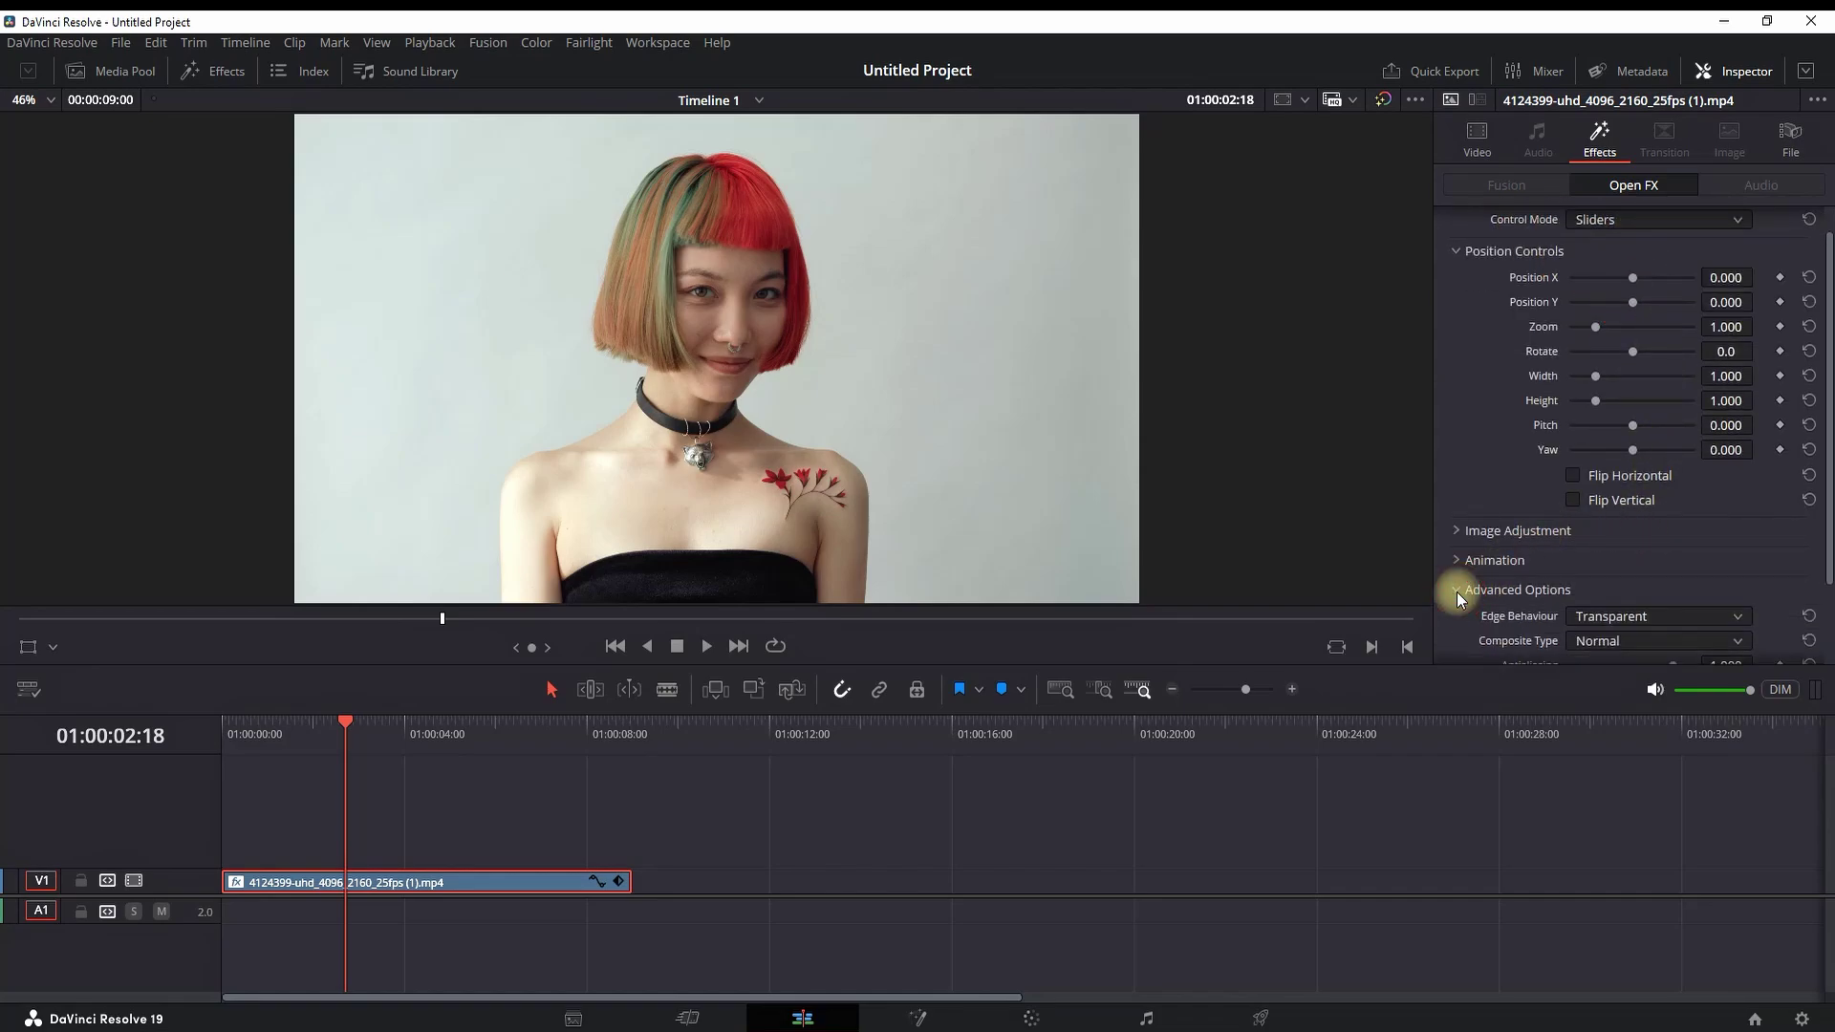
{"action": "scroll", "coordinate": [1605, 475], "scroll_direction": "down", "scroll_amount": 3}
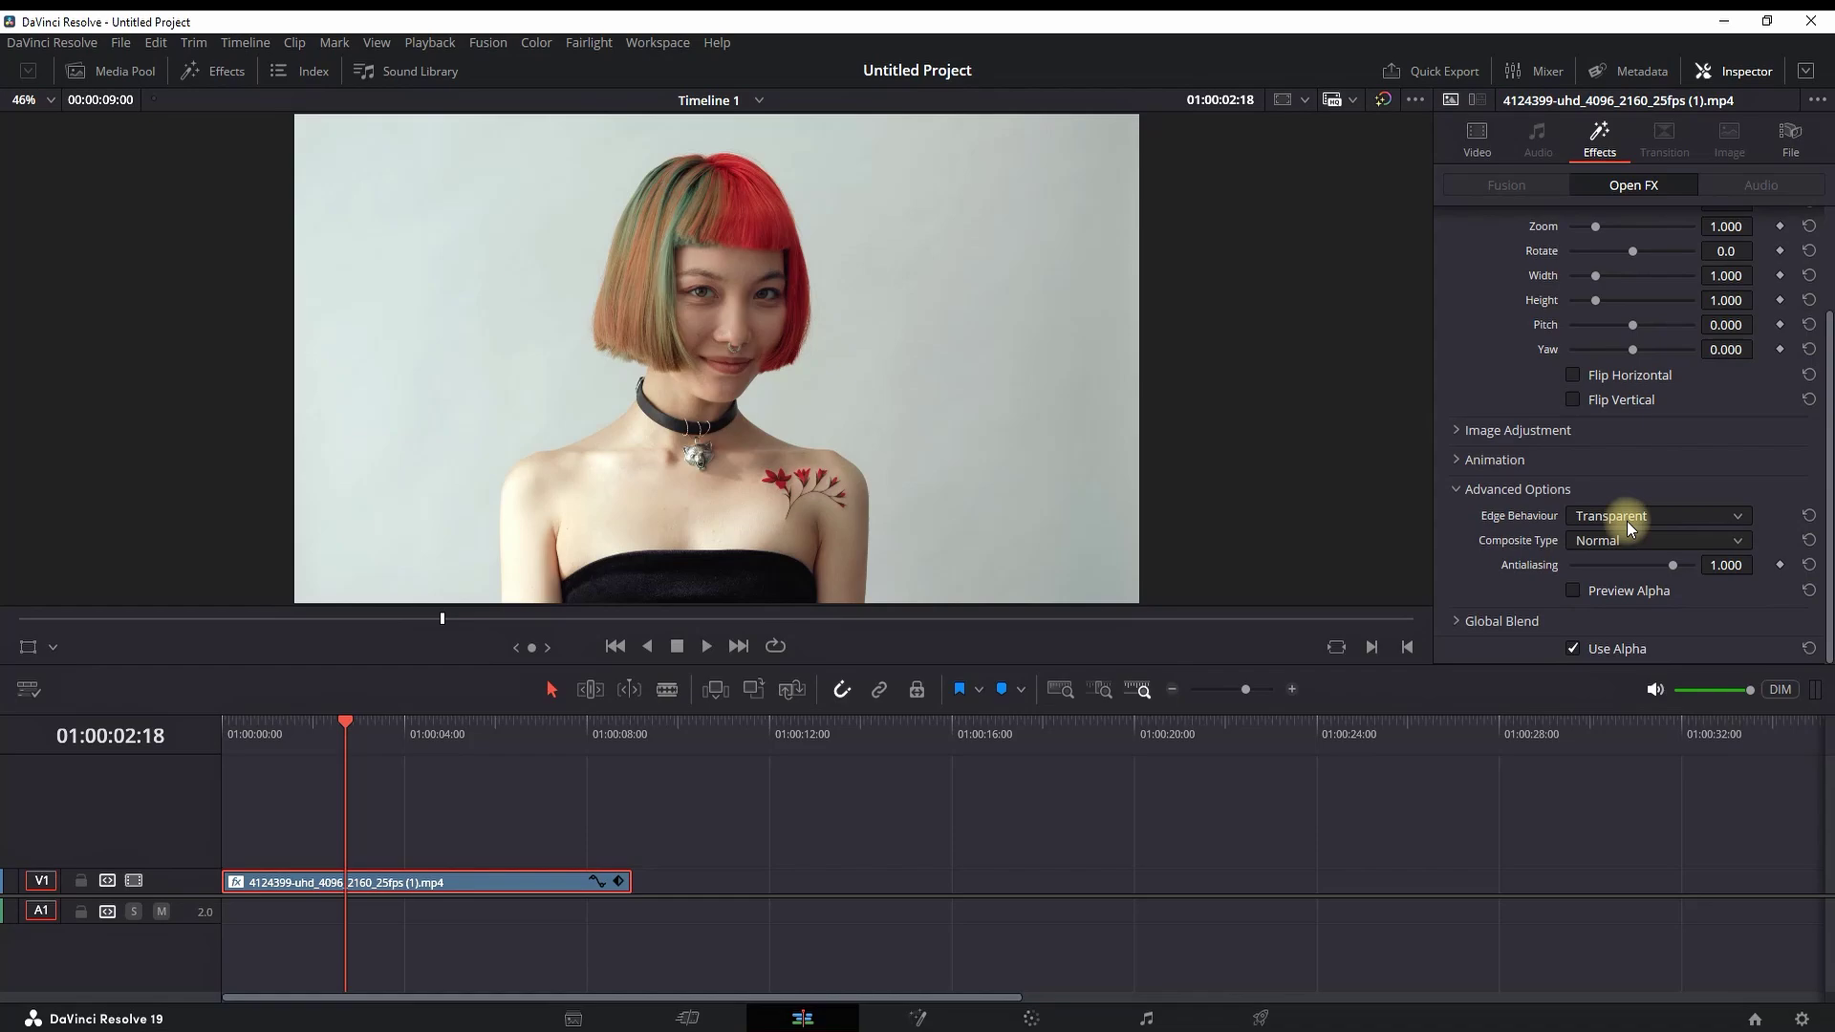
{"action": "left_click", "coordinate": [1621, 518]}
{"action": "left_click", "coordinate": [1618, 584]}
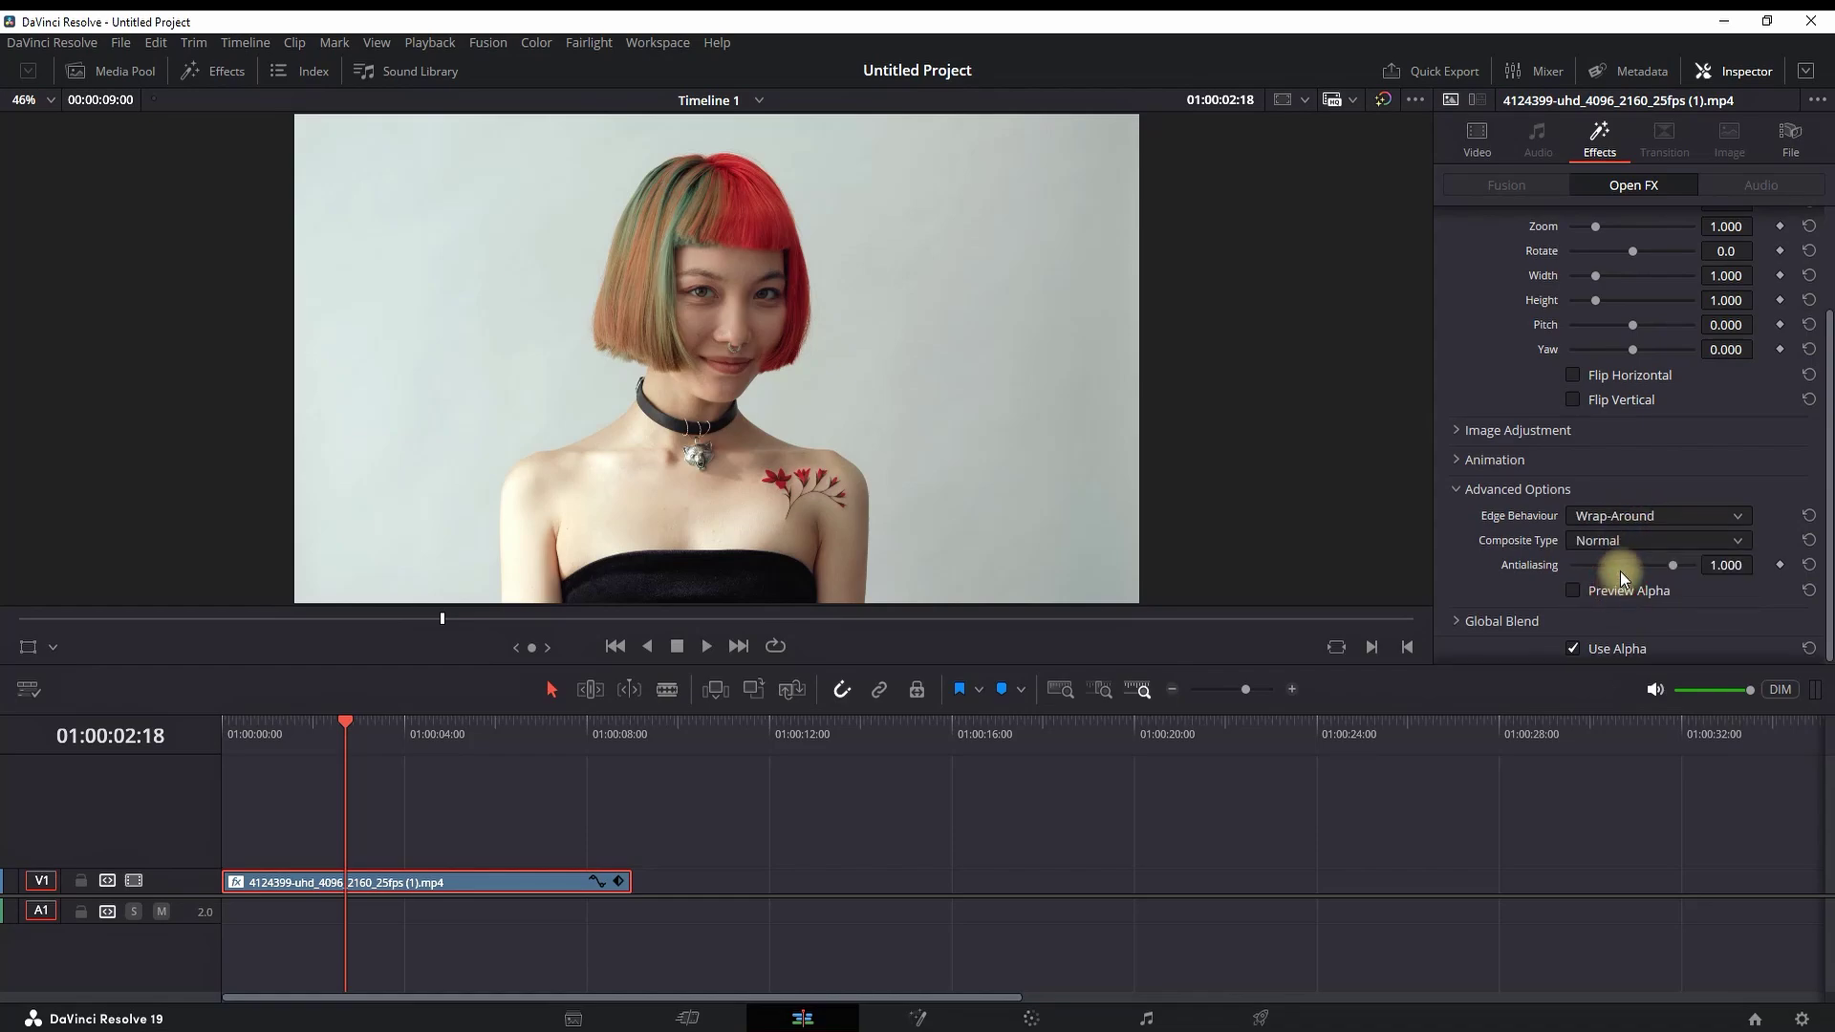
{"action": "scroll", "coordinate": [1710, 490], "scroll_direction": "up", "scroll_amount": 2}
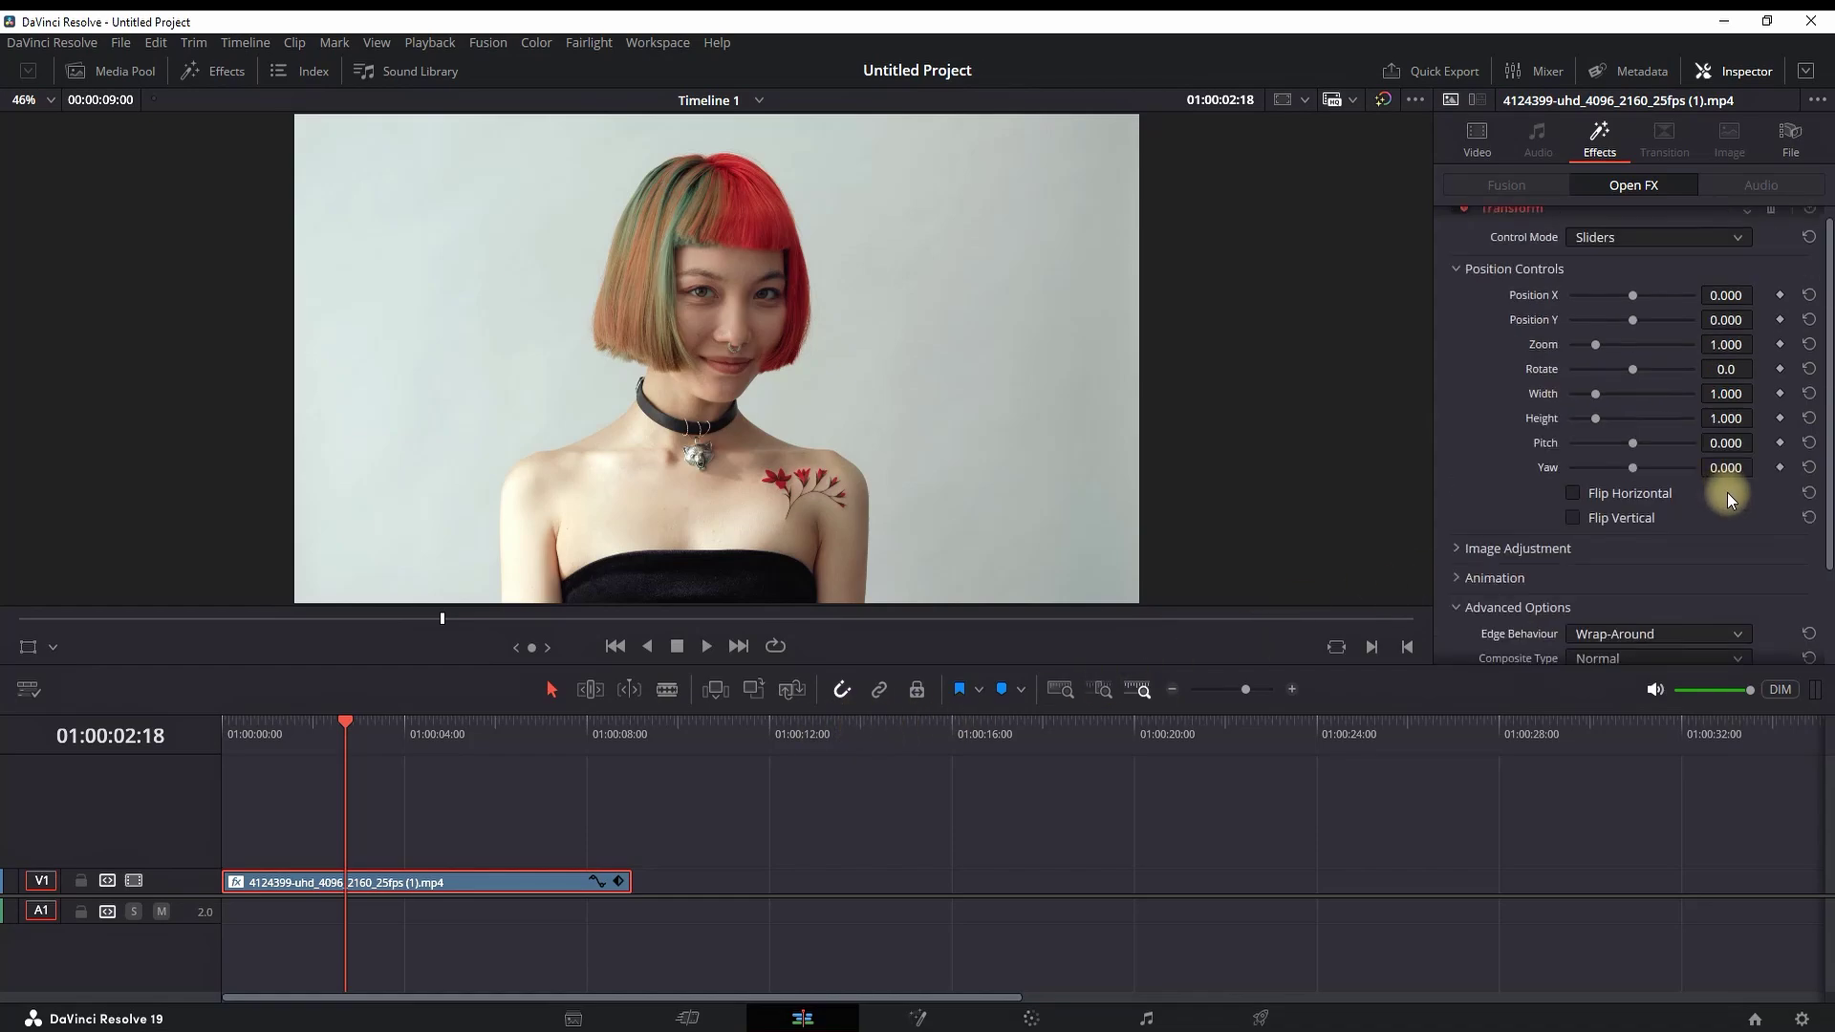
Scrub Transform Zoom down to 0.142 and return the playhead to the timeline start
{"action": "mouse_move", "coordinate": [1729, 344]}
{"action": "left_mouse_down"}
{"action": "mouse_move", "coordinate": [753, 481]}
{"action": "mouse_move", "coordinate": [1408, 549]}
{"action": "left_mouse_up"}
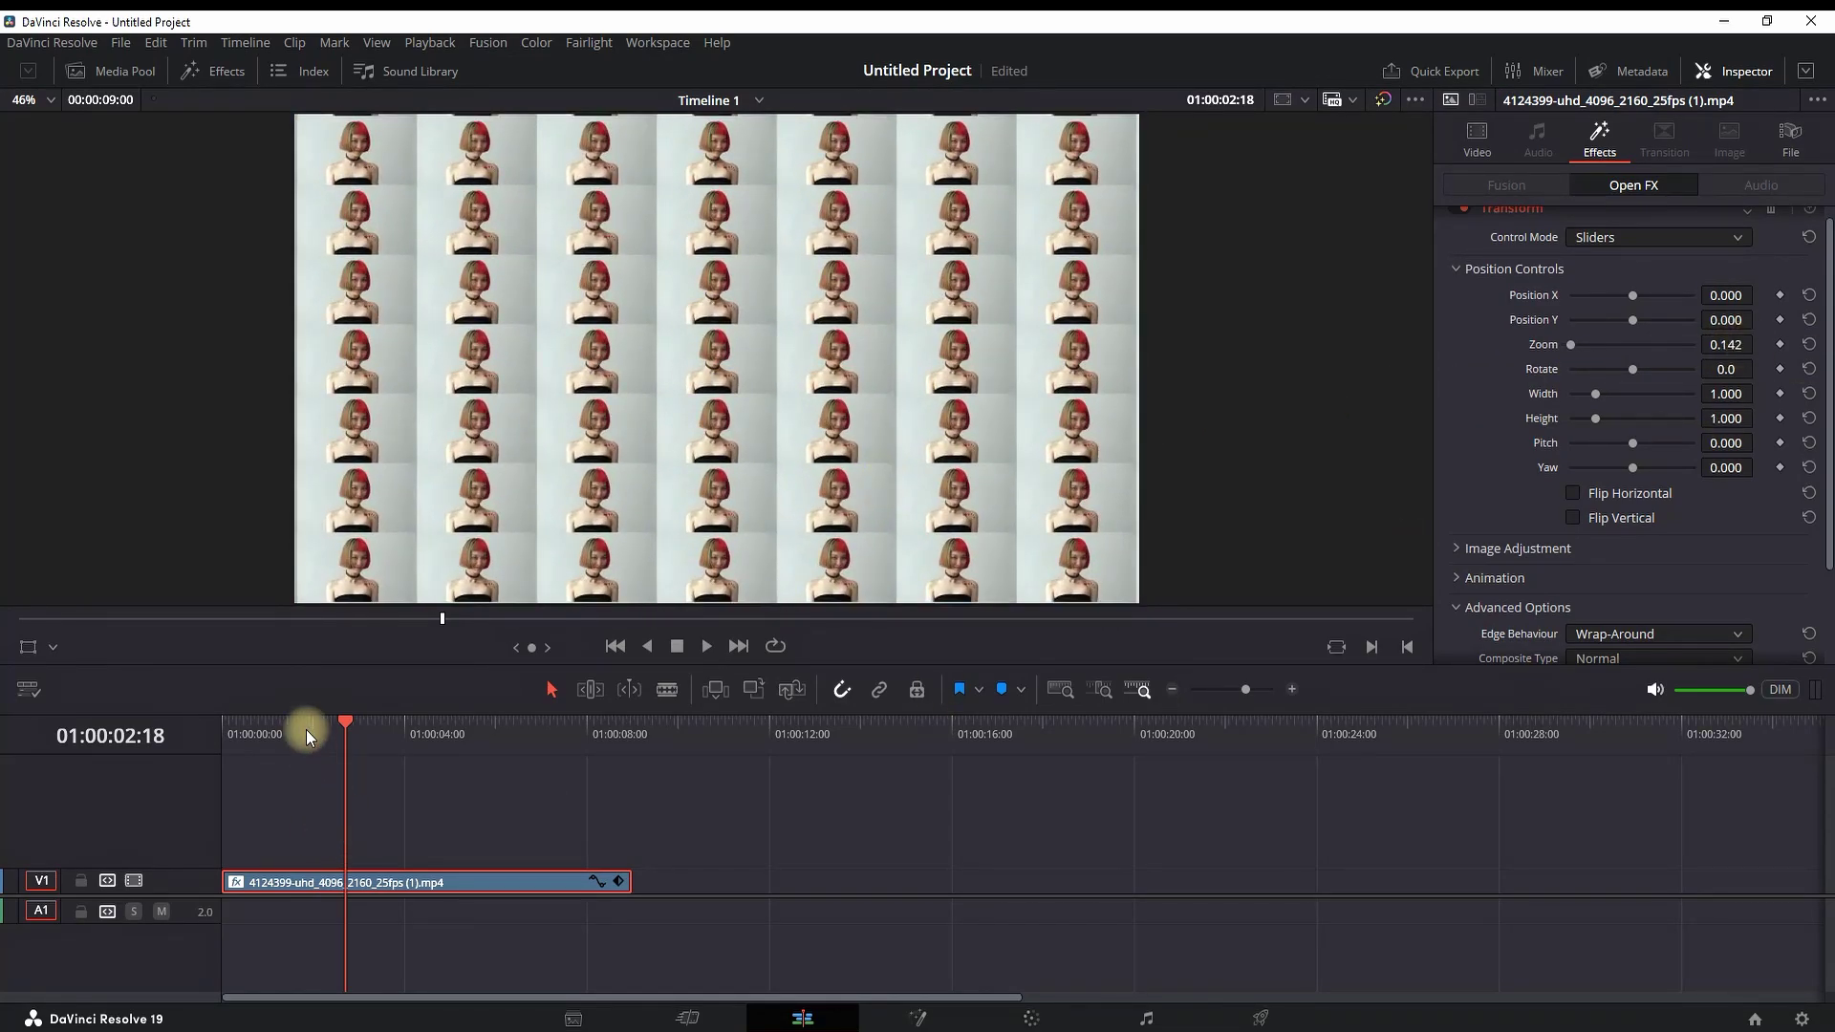
{"action": "left_click_drag", "start_coordinate": [245, 729], "coordinate": [177, 736]}
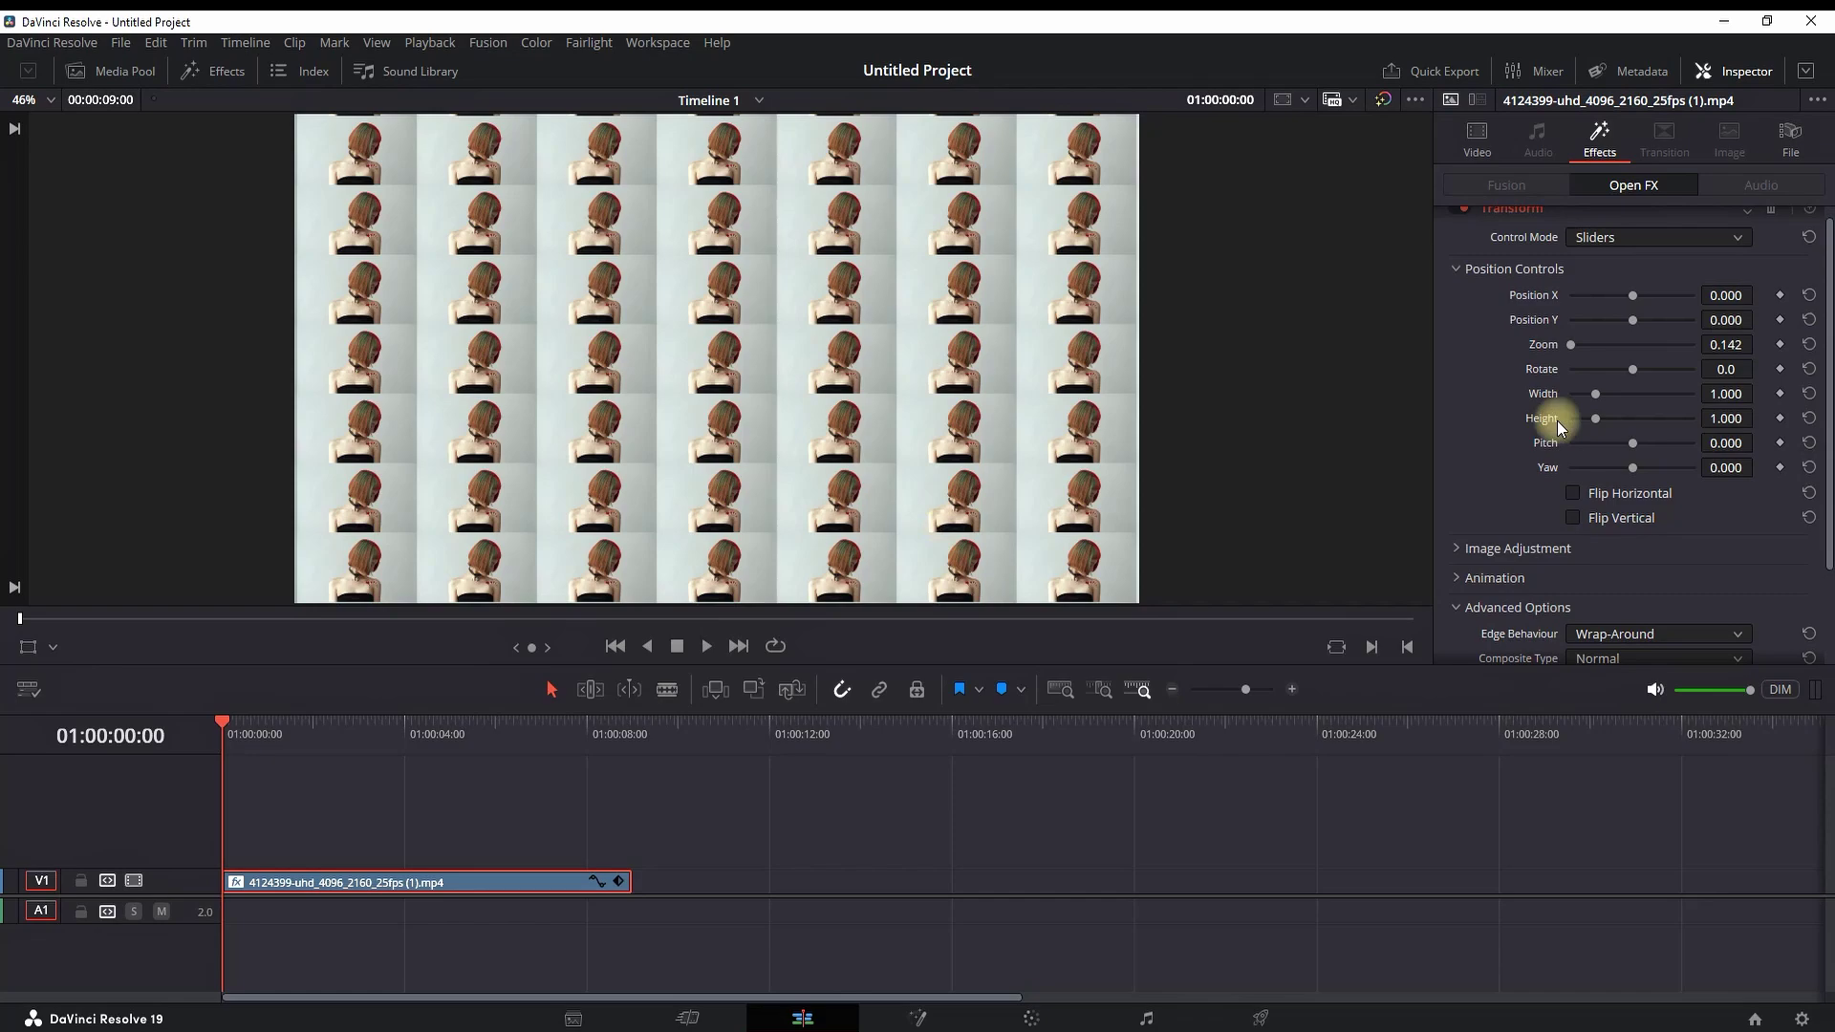
Reset Zoom to 1.000 and add a Zoom keyframe at the clip start
{"action": "double_click", "coordinate": [1541, 343]}
{"action": "left_click", "coordinate": [1780, 344]}
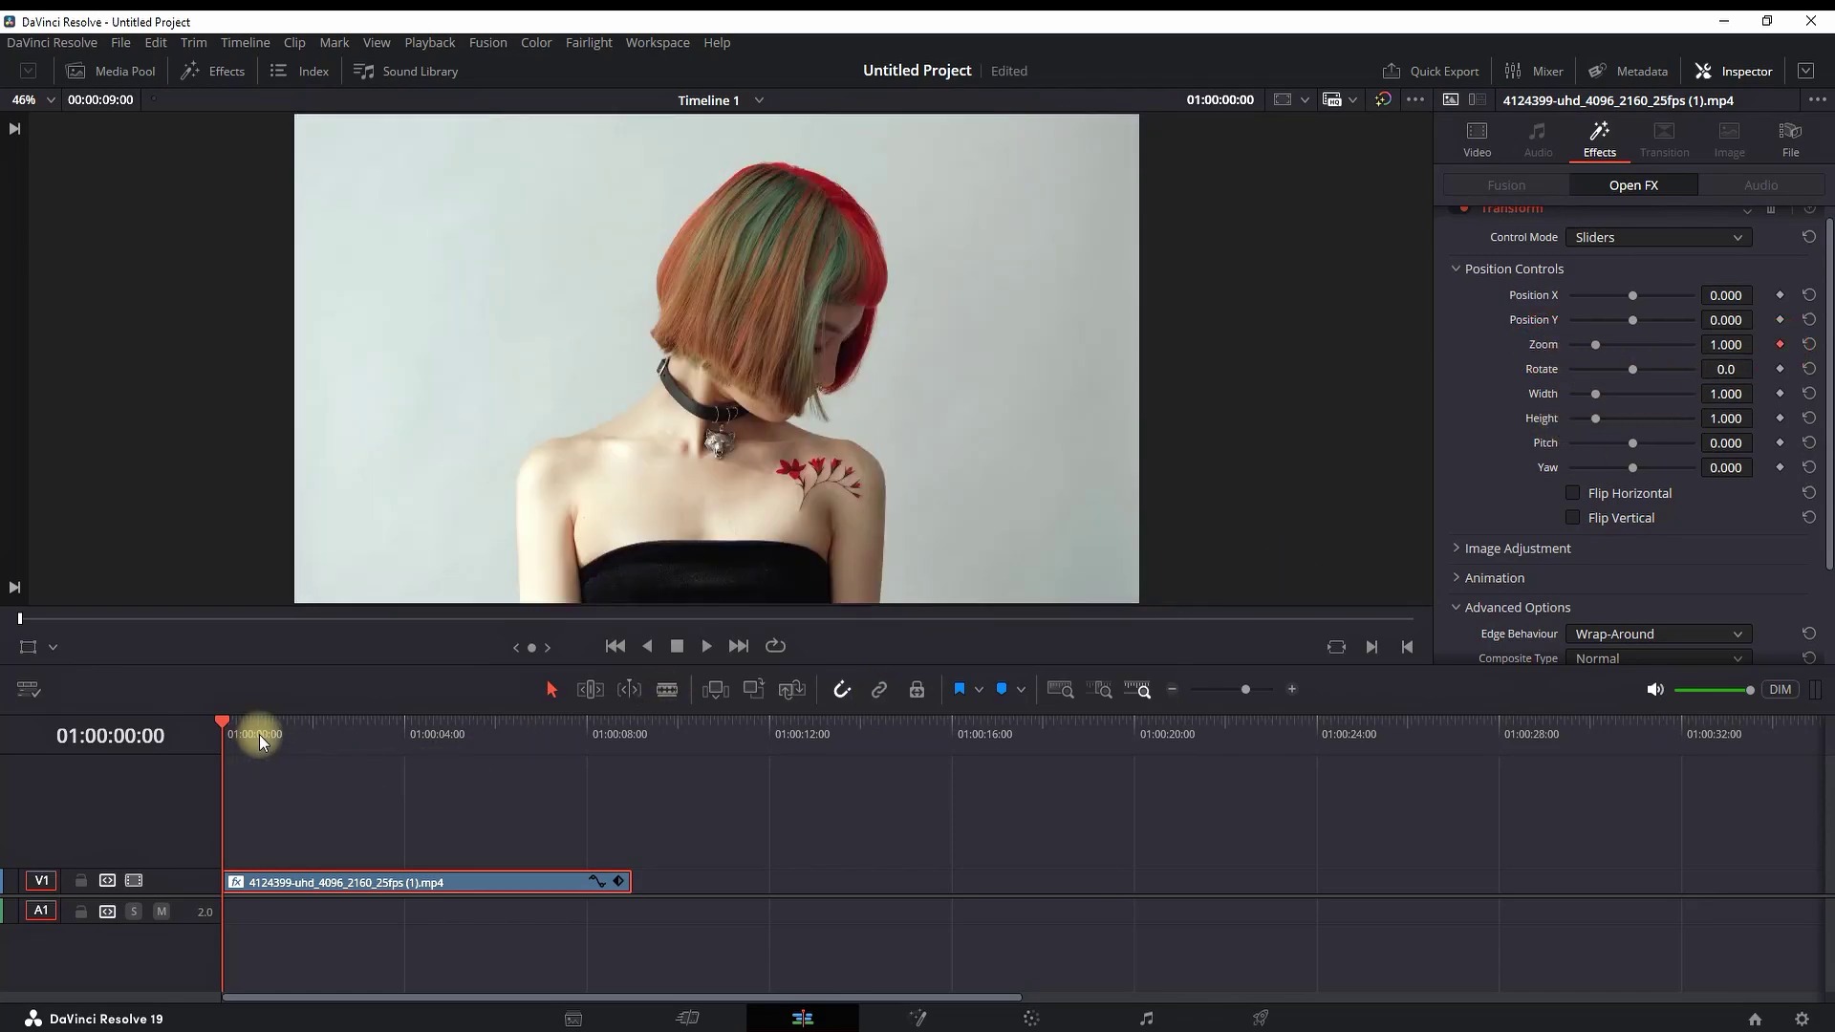
{"action": "left_click", "coordinate": [286, 731]}
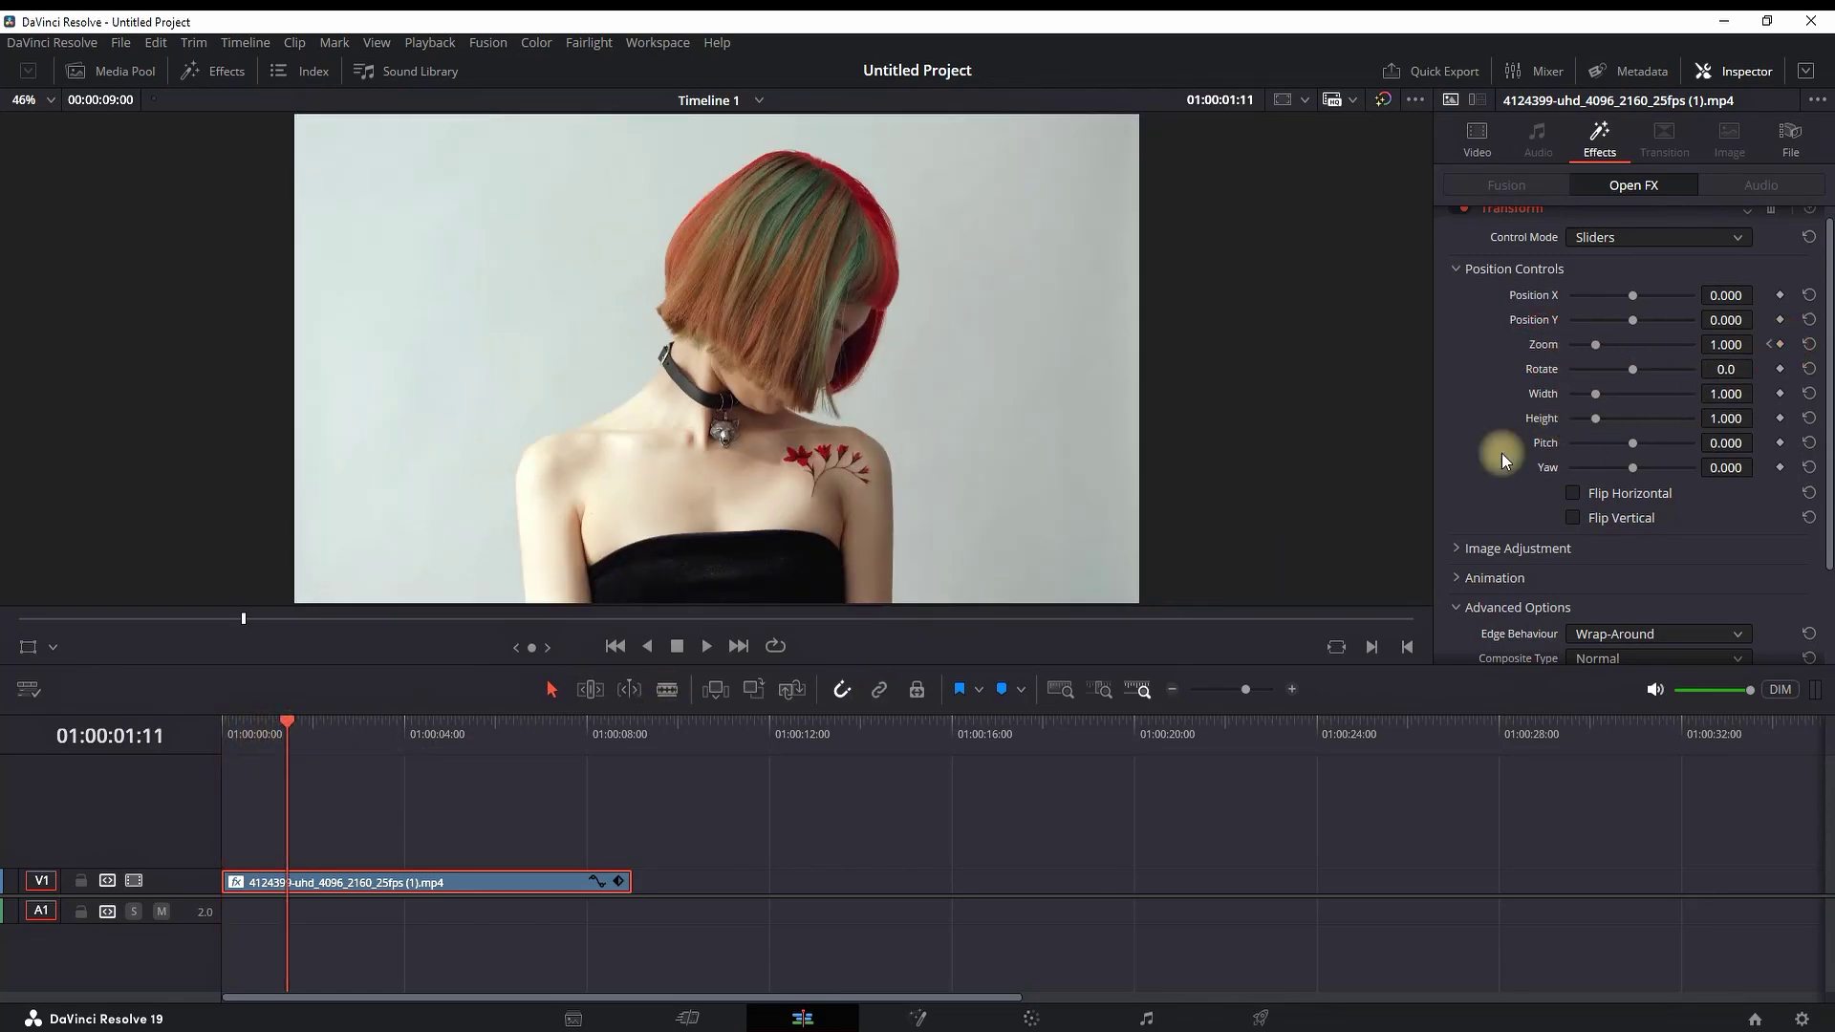
{"action": "left_click", "coordinate": [1729, 369]}
Add a second Zoom keyframe at 0.202 later in the clip, previewing the tiled zoom
{"action": "key", "text": "space"}
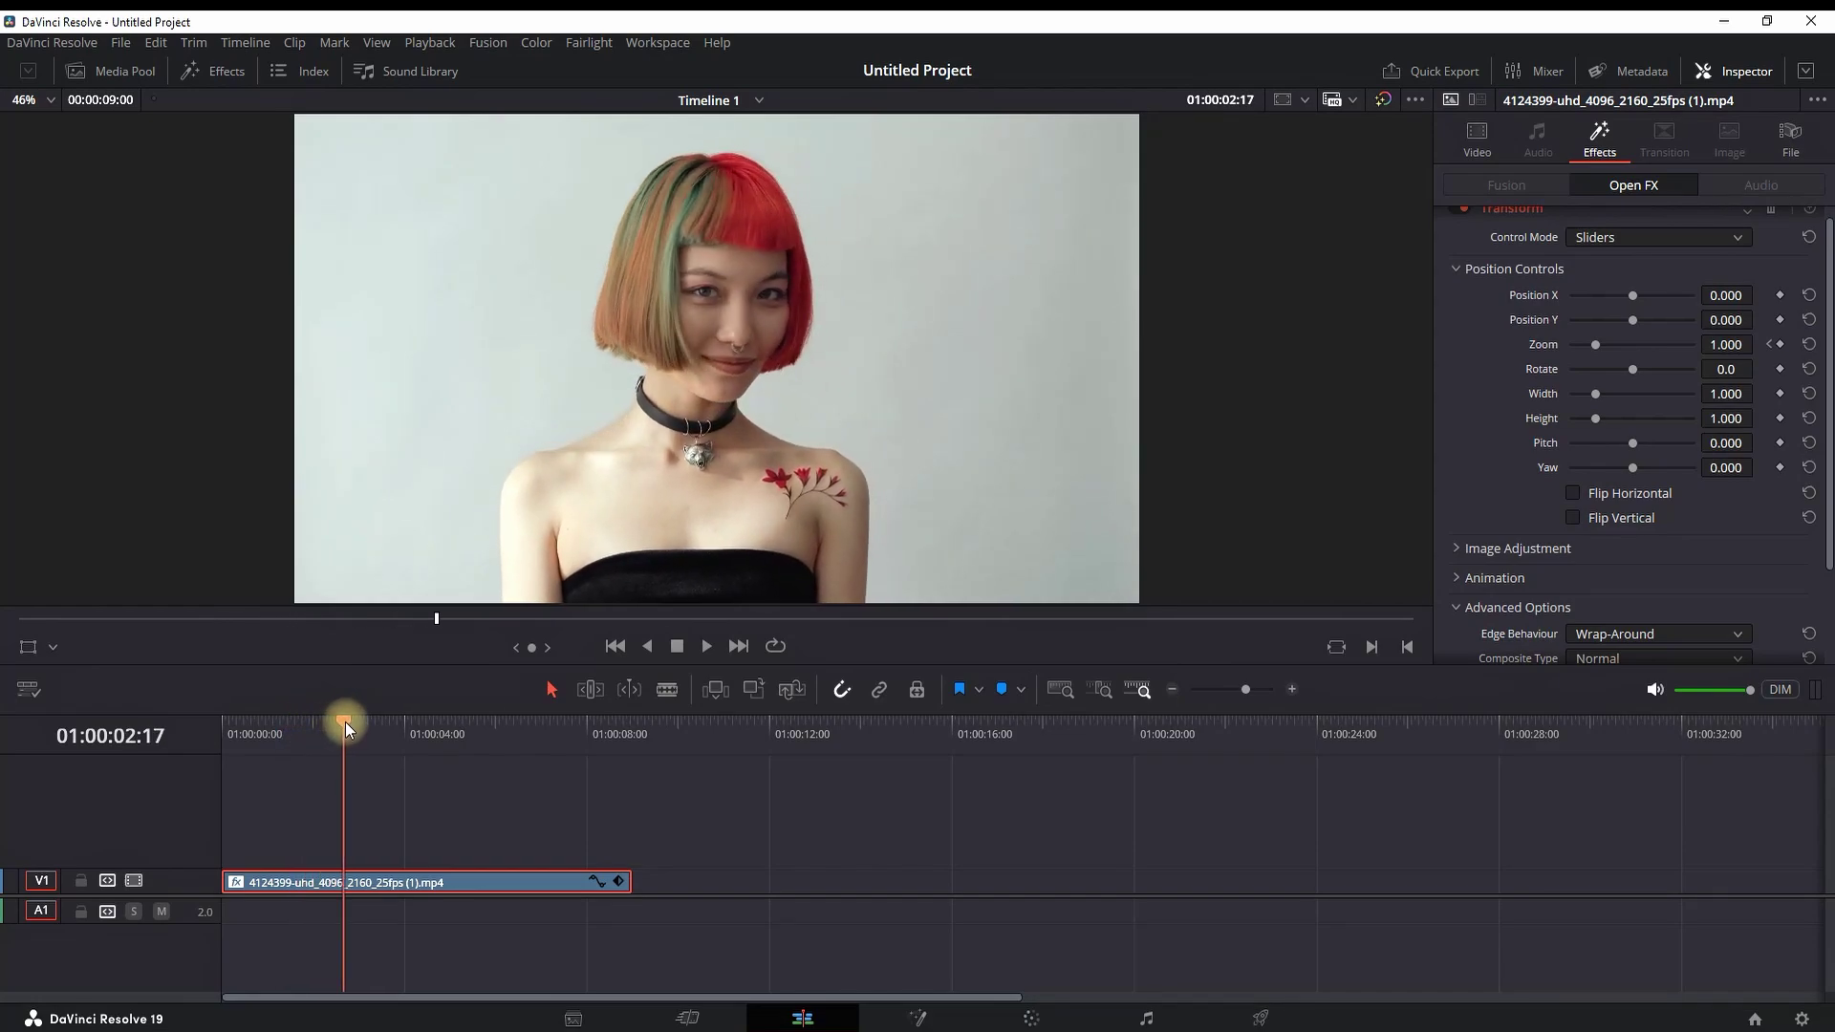
{"action": "left_click_drag", "start_coordinate": [346, 721], "coordinate": [358, 720]}
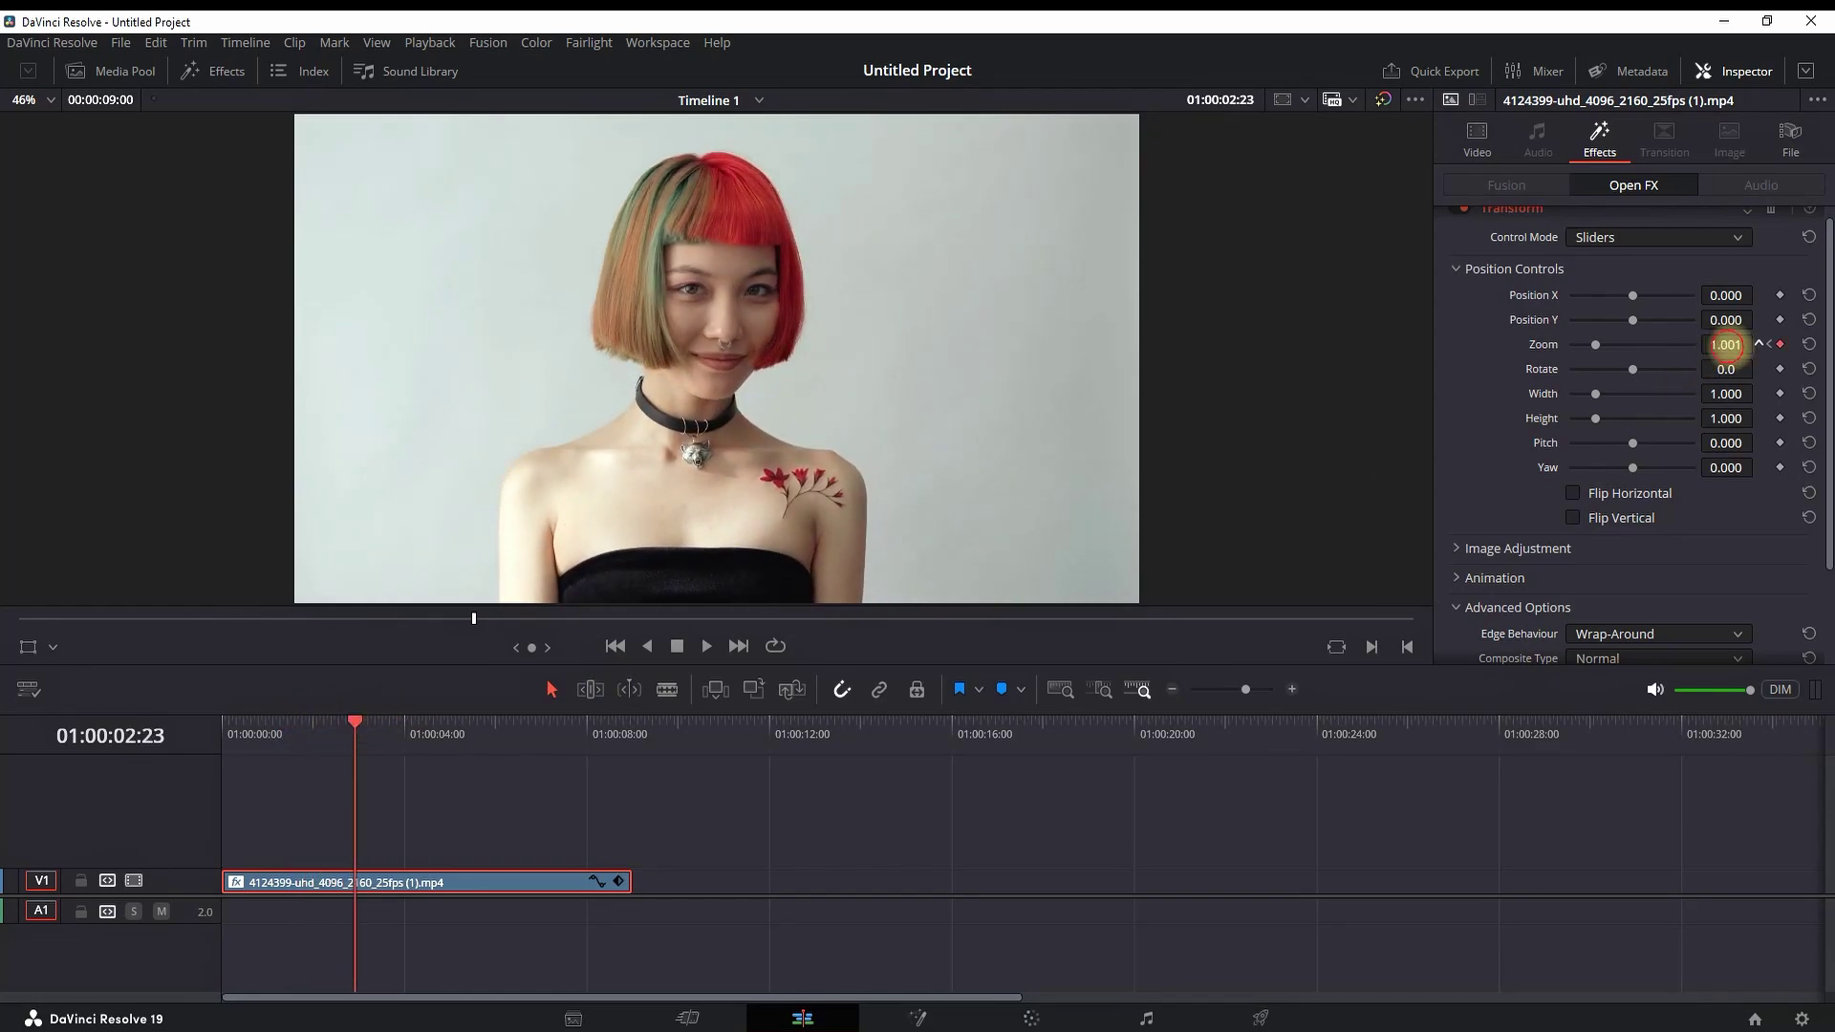
{"action": "left_click_drag", "start_coordinate": [1725, 344], "coordinate": [912, 433]}
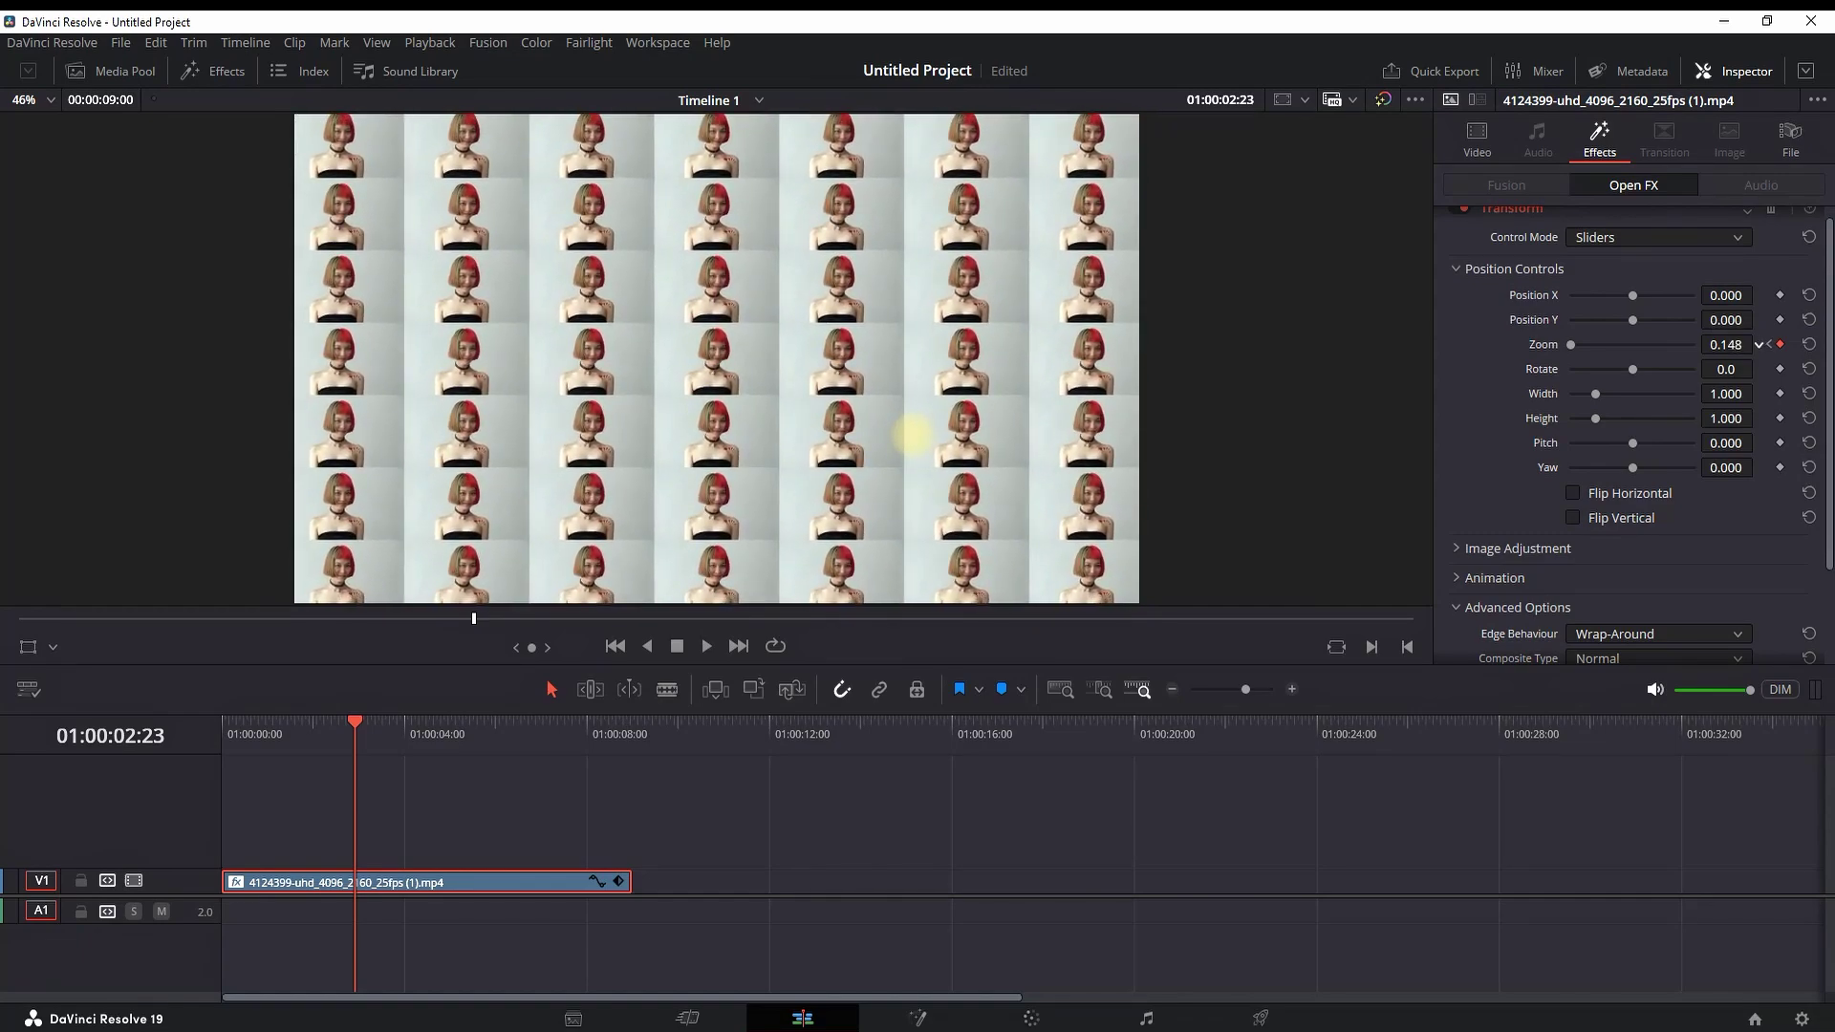
{"action": "left_click", "coordinate": [706, 646]}
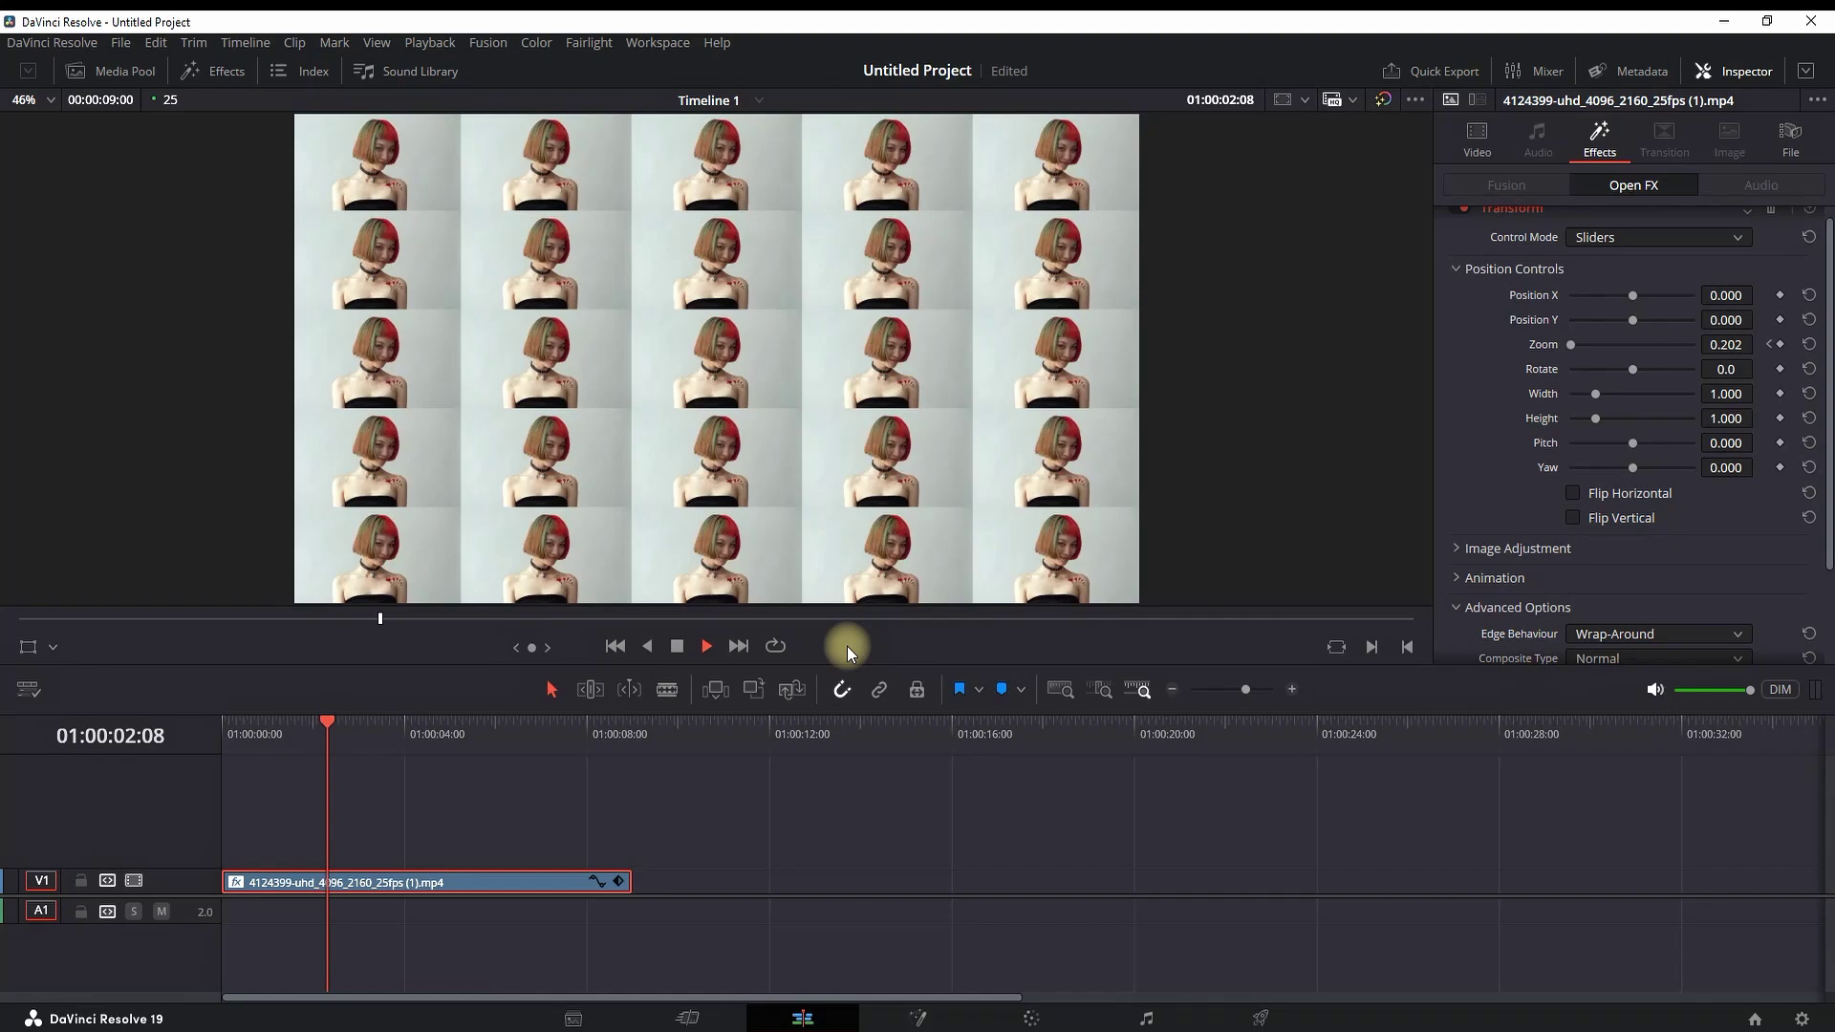
{"action": "key", "text": "space"}
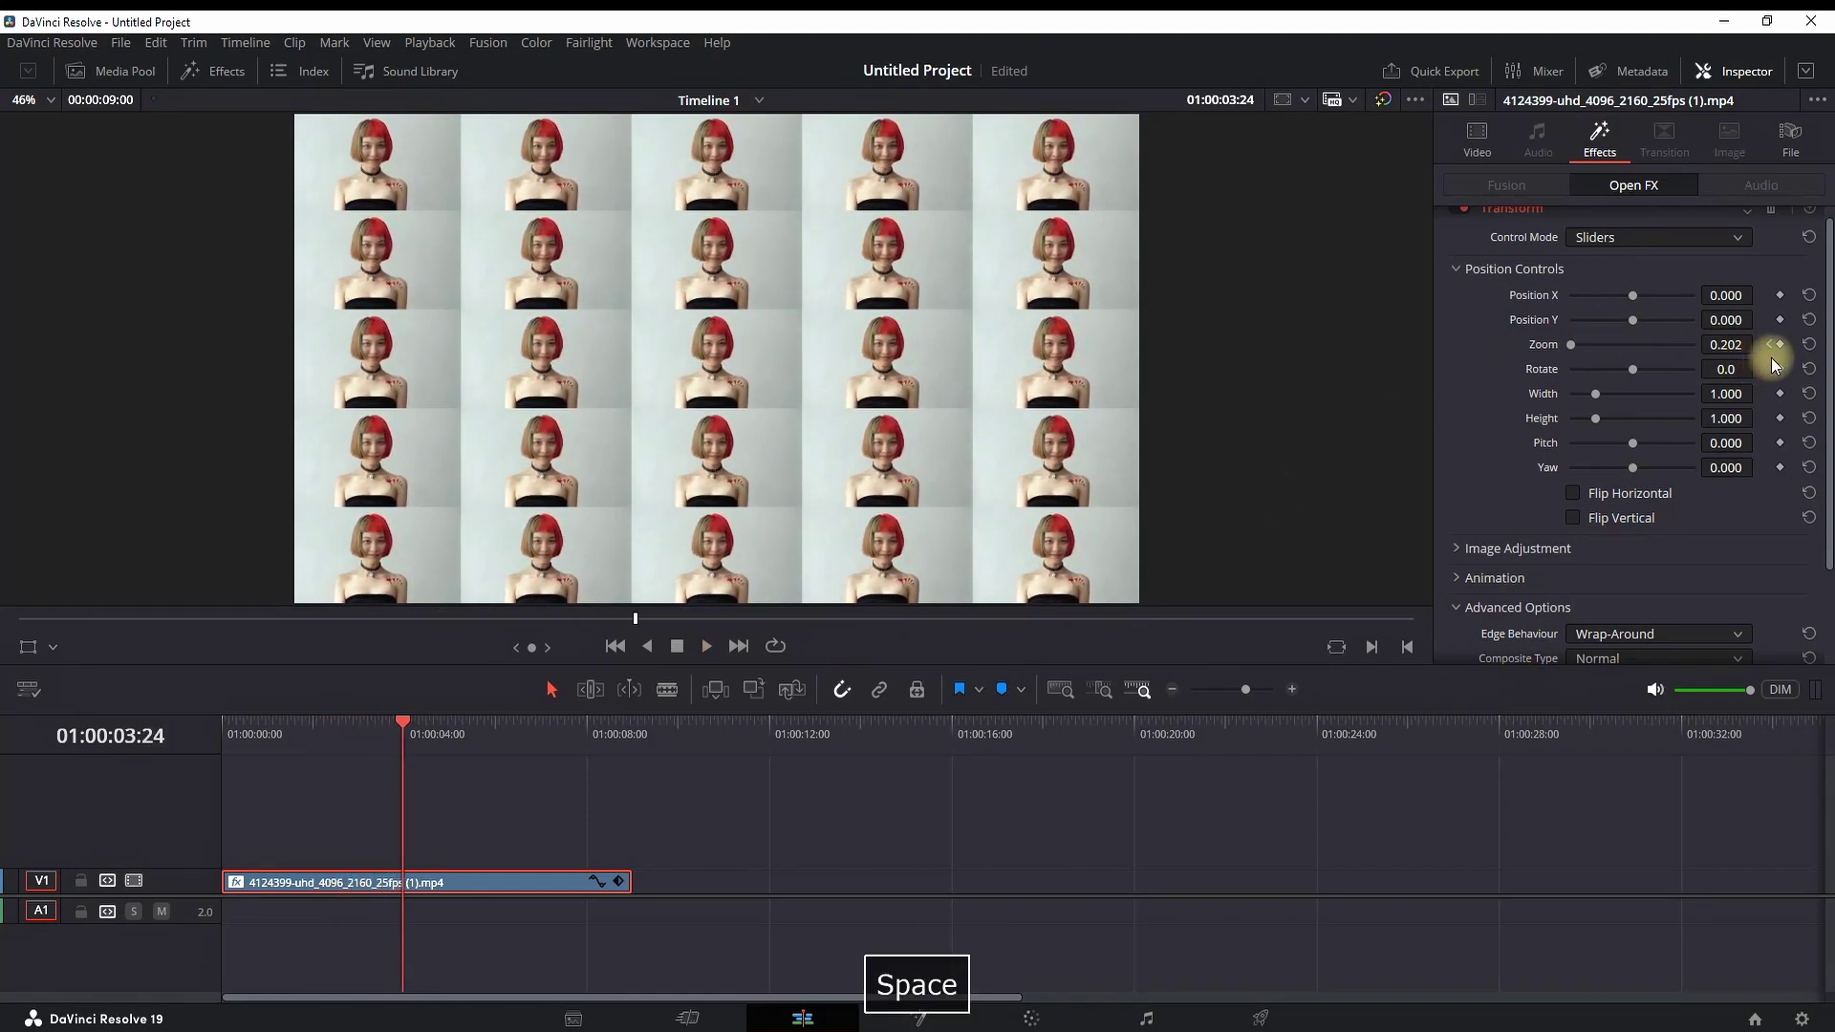
{"action": "left_click", "coordinate": [1779, 345]}
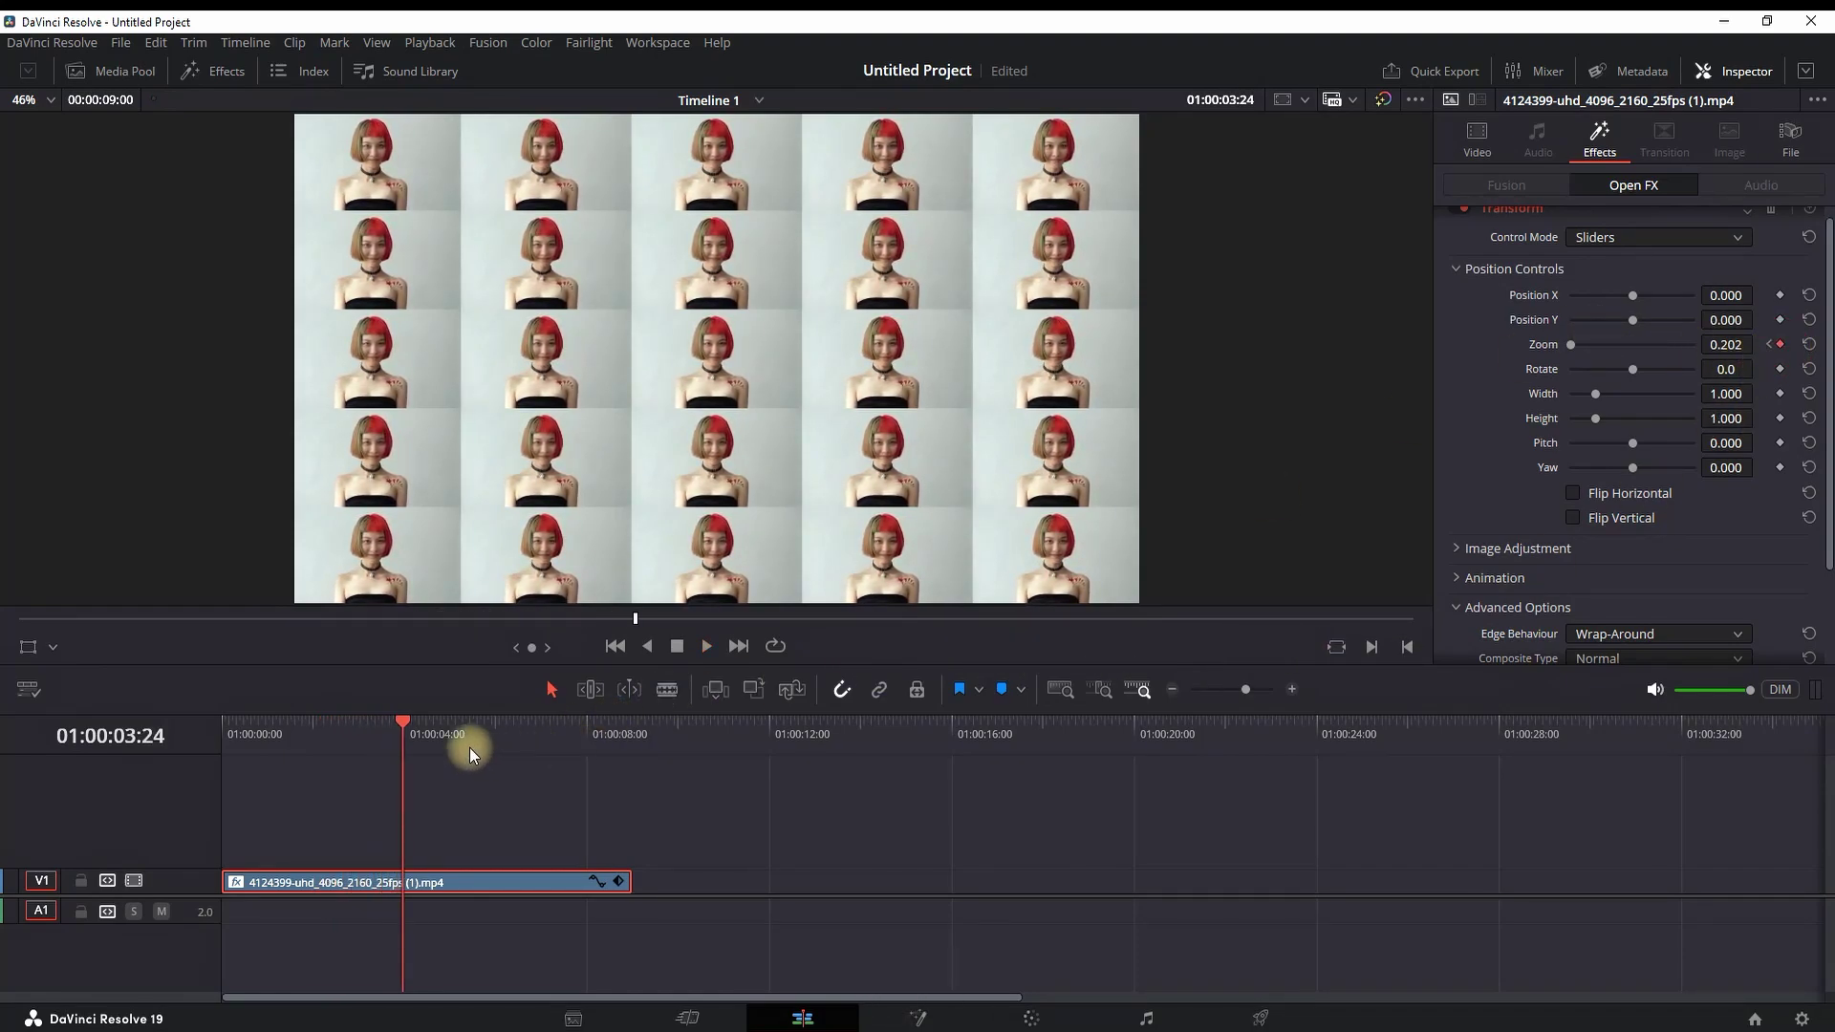
{"action": "key", "text": "Right"}
{"action": "key", "text": "Right"}
{"action": "key", "text": "Right"}
{"action": "key", "text": "Right"}
{"action": "key", "text": "Right"}
{"action": "key", "text": "Right"}
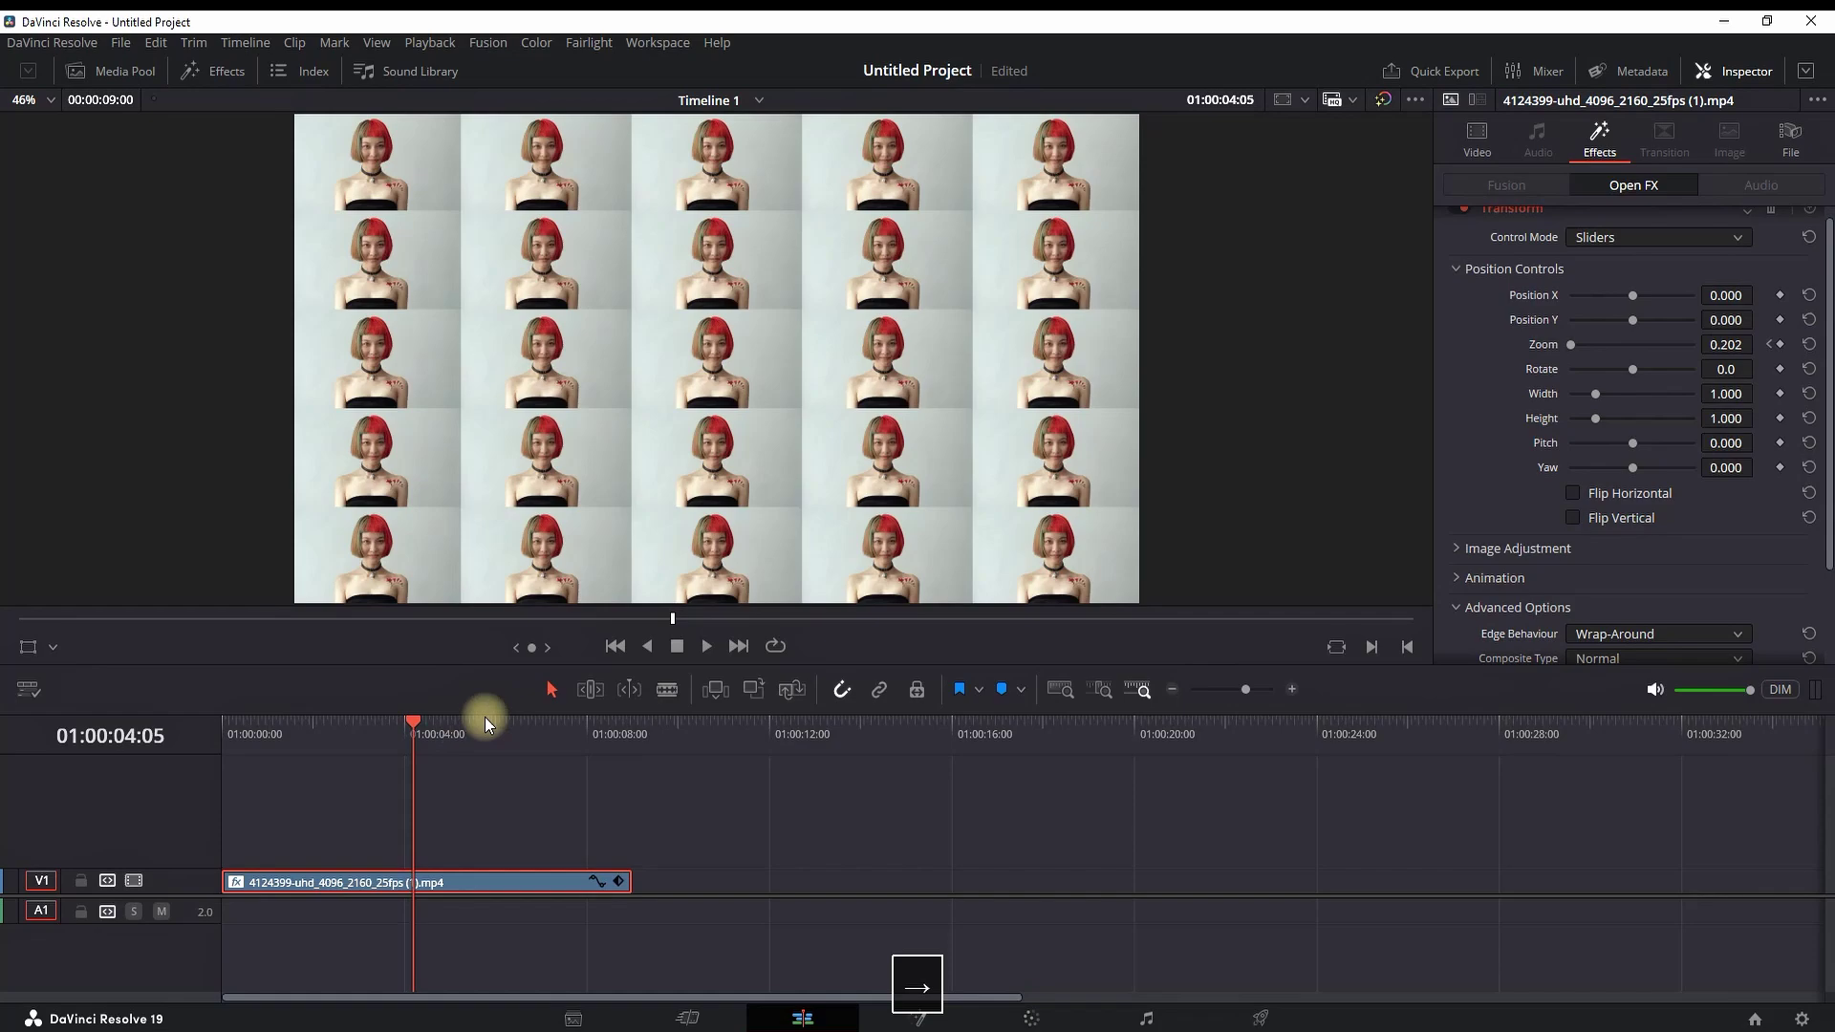
{"action": "double_click", "coordinate": [1556, 344]}
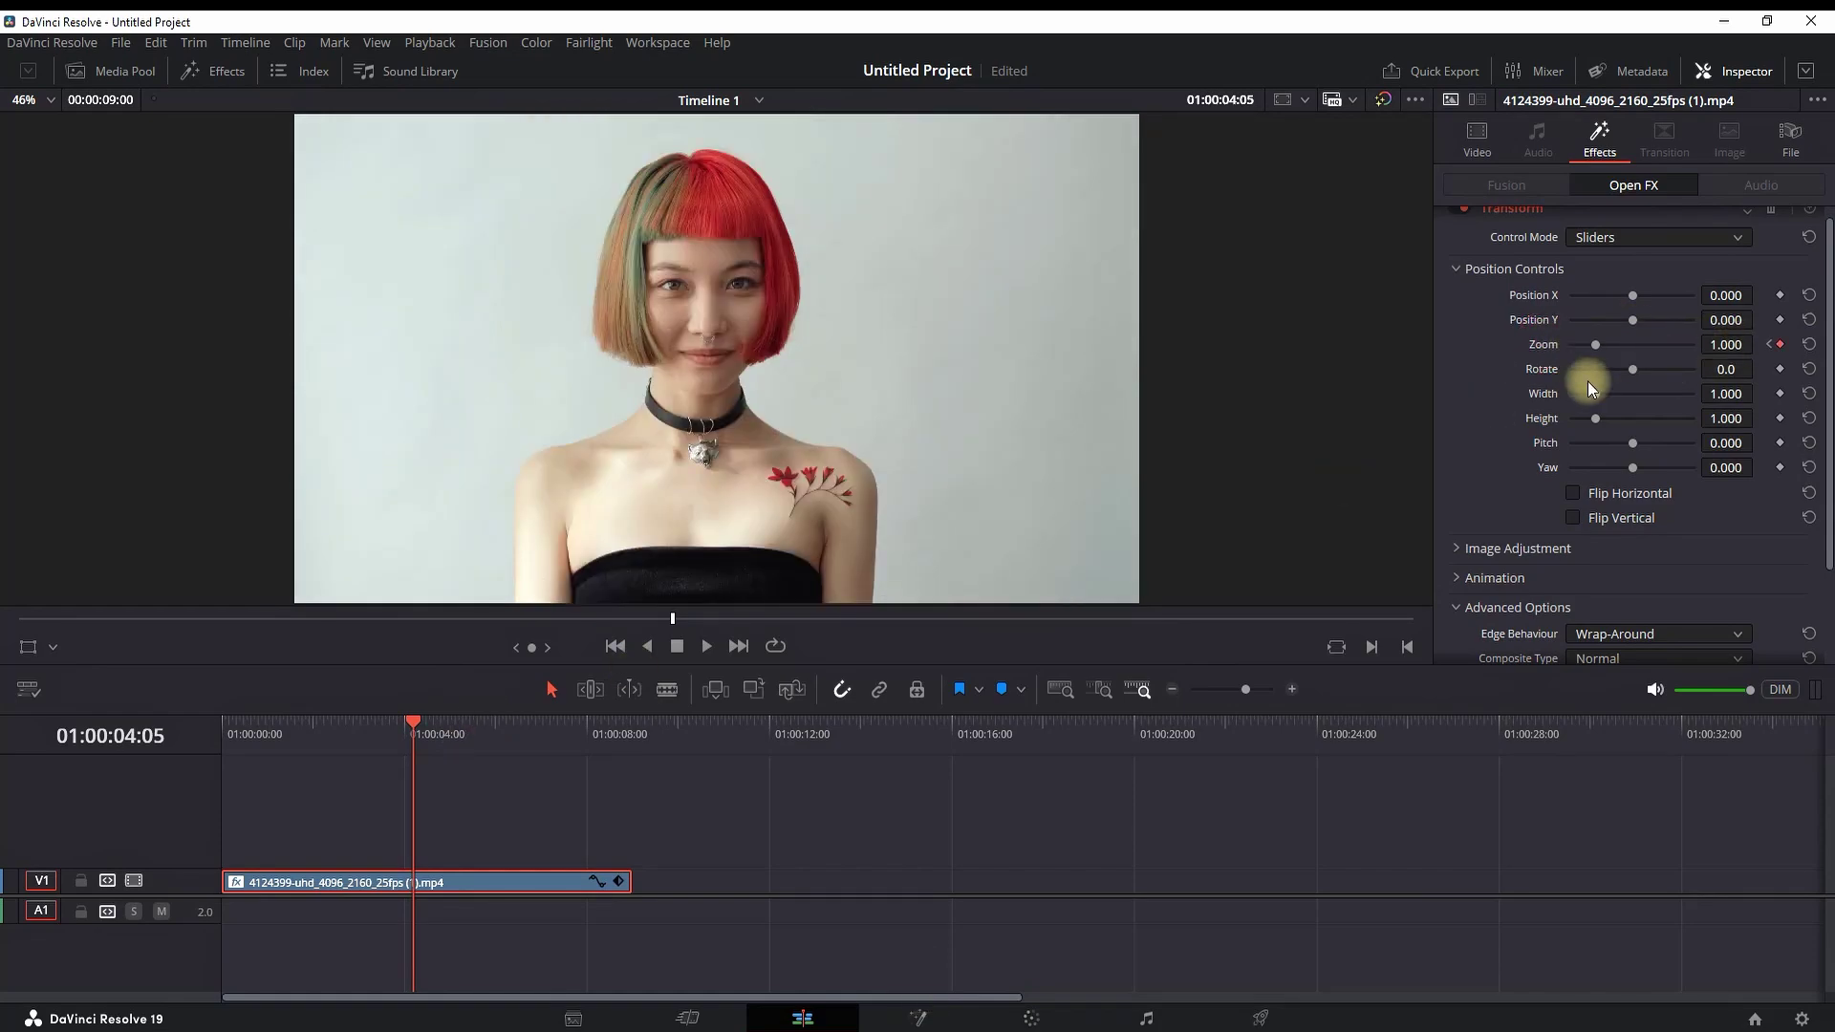
{"action": "left_click", "coordinate": [708, 647]}
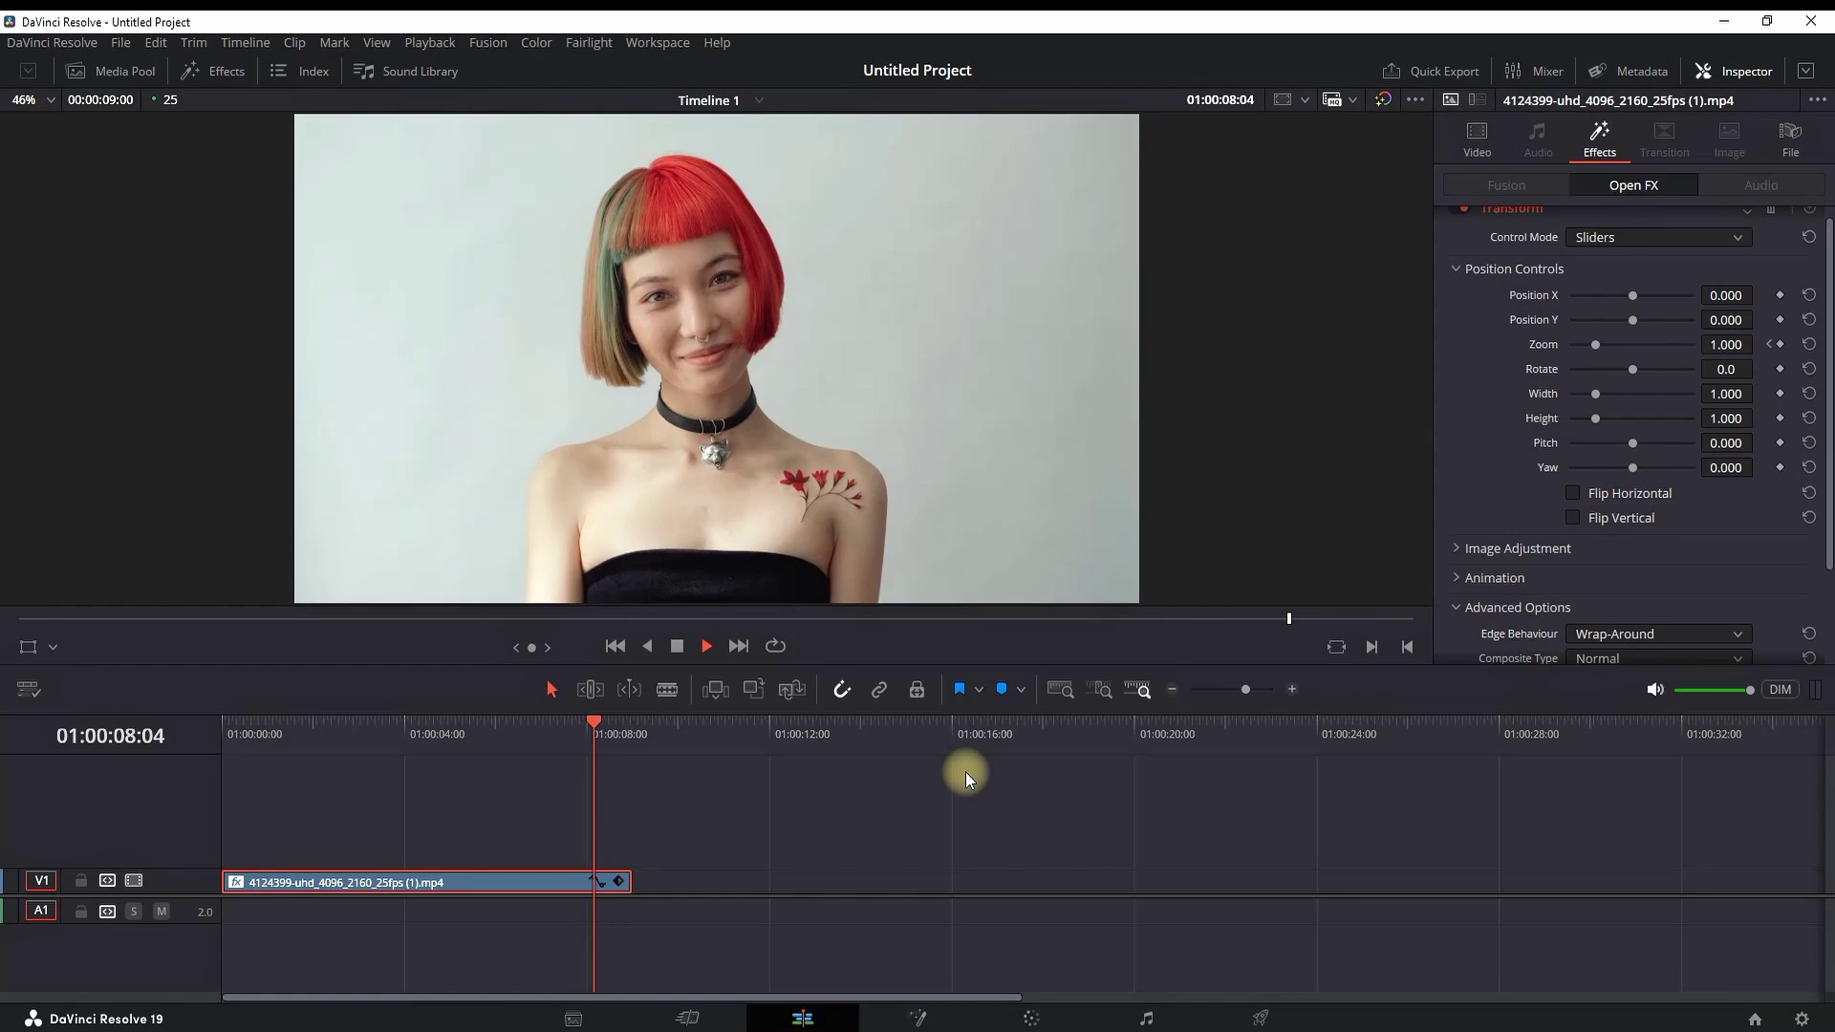
{"action": "key", "text": "space"}
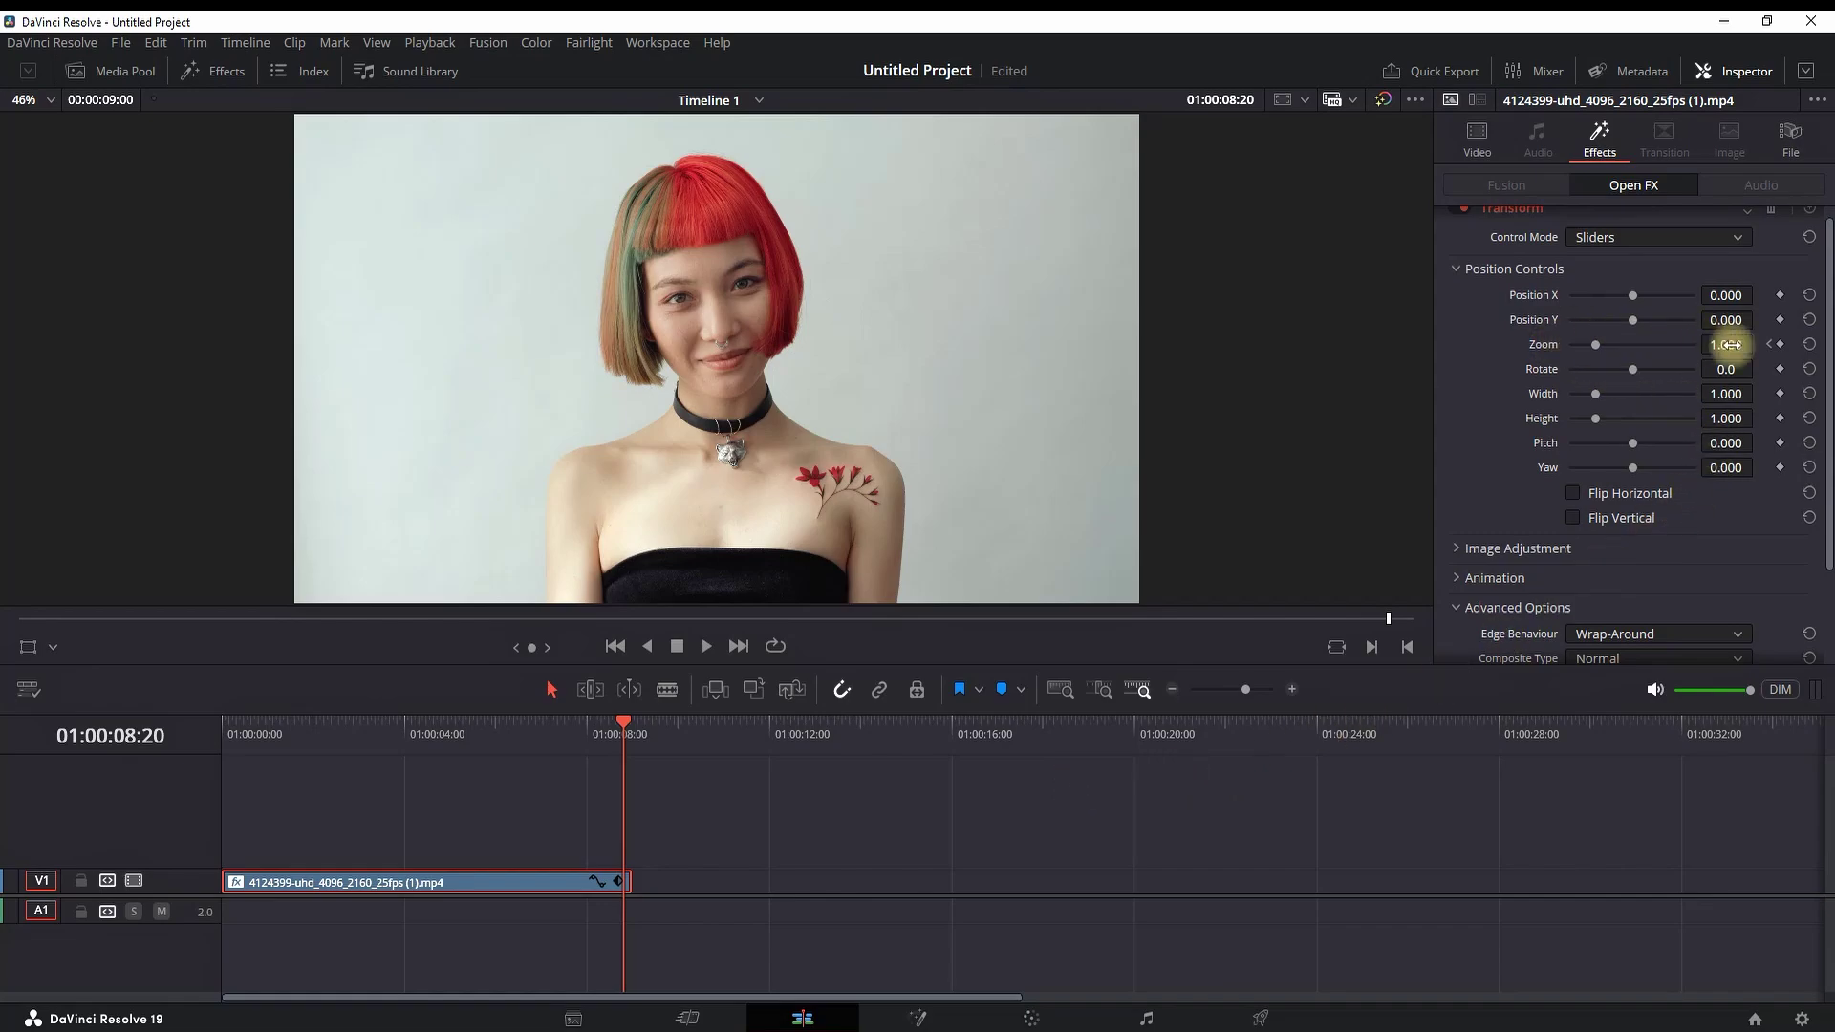
Reset the zoom animation and Alt-drag the clip into copies on V2 and V3
{"action": "left_click", "coordinate": [1810, 345]}
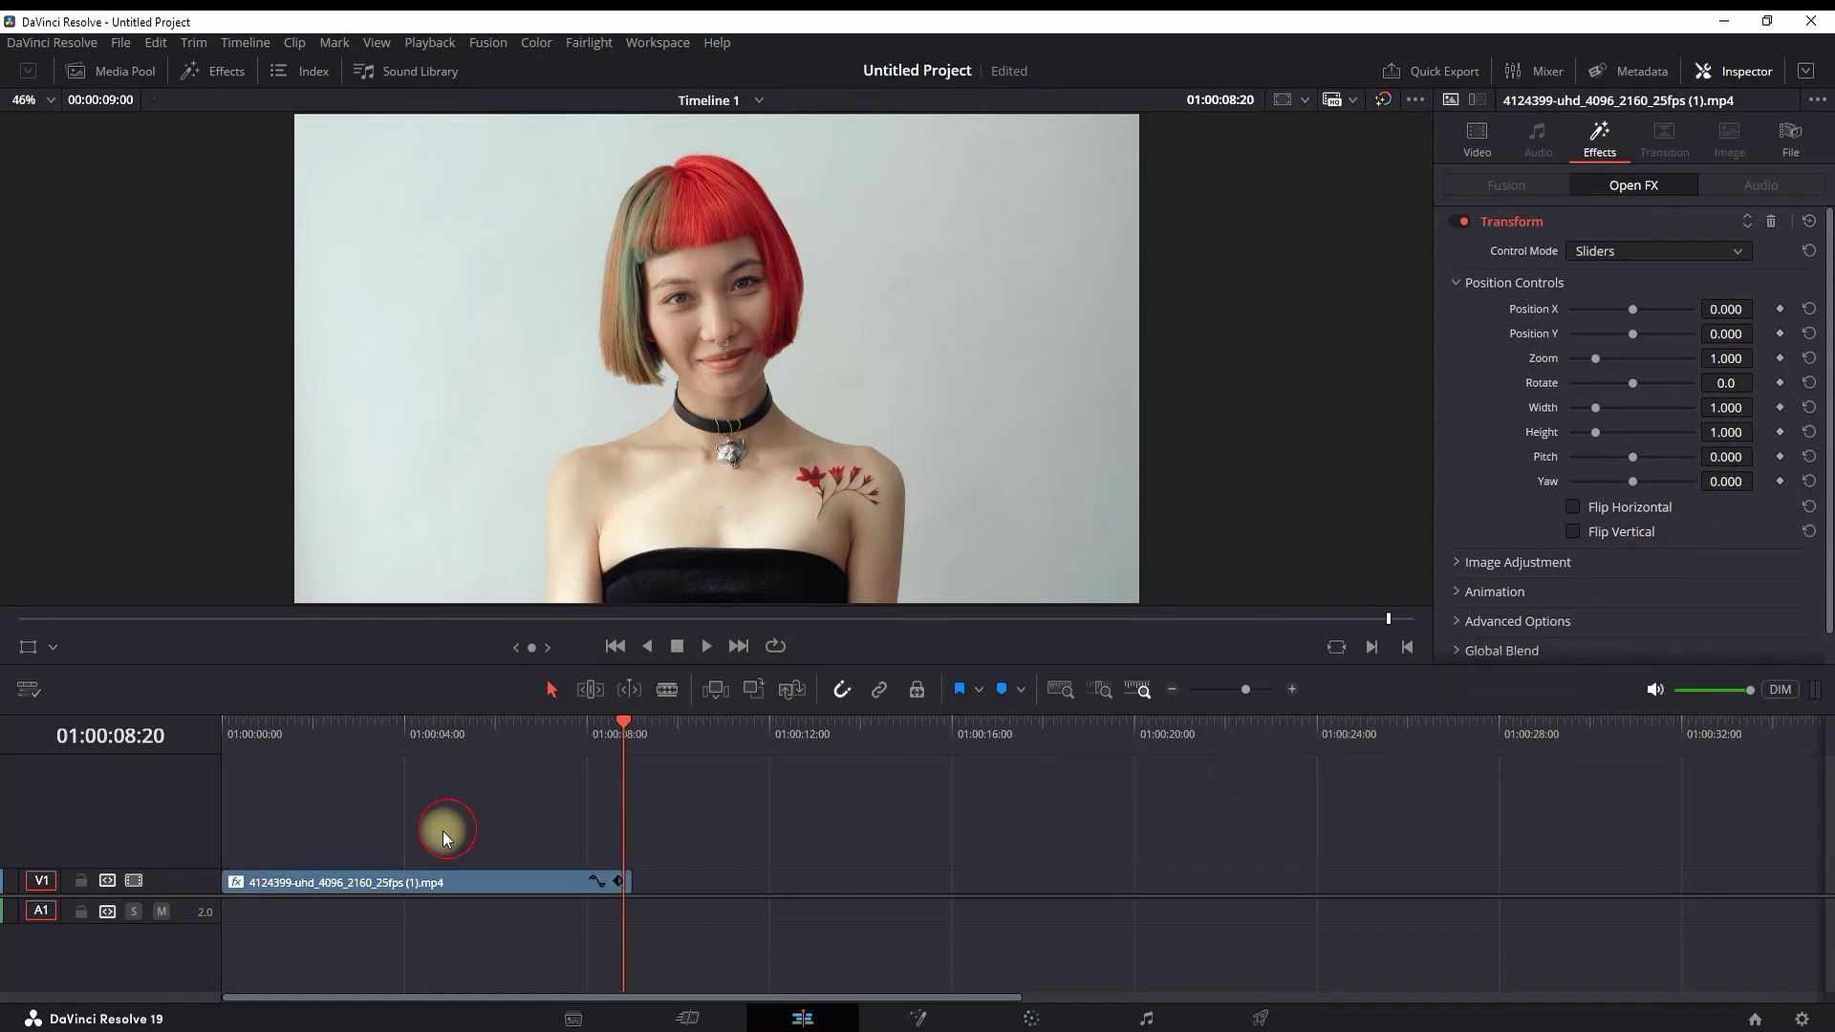
{"action": "left_click", "coordinate": [384, 722]}
{"action": "left_click_drag", "start_coordinate": [417, 878], "coordinate": [435, 833]}
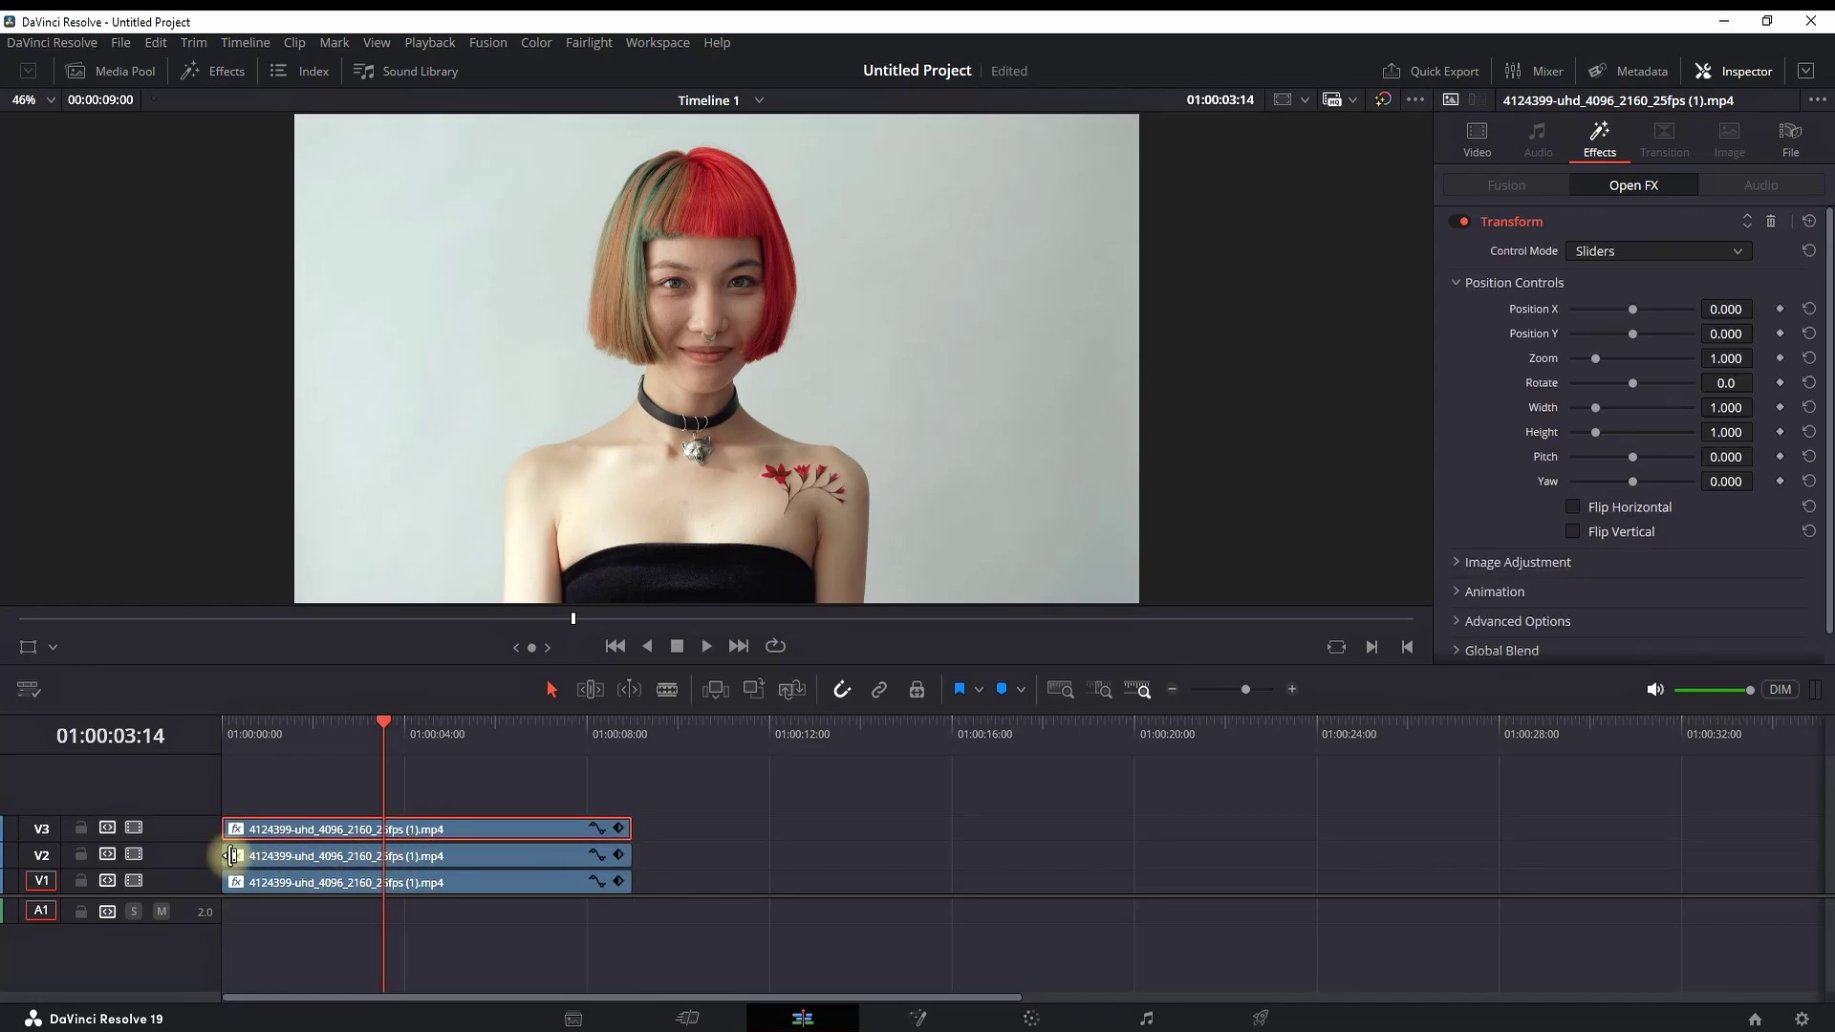
Shift the V3 copy about five seconds later and select the V2 copy
{"action": "left_click_drag", "start_coordinate": [268, 830], "coordinate": [531, 820]}
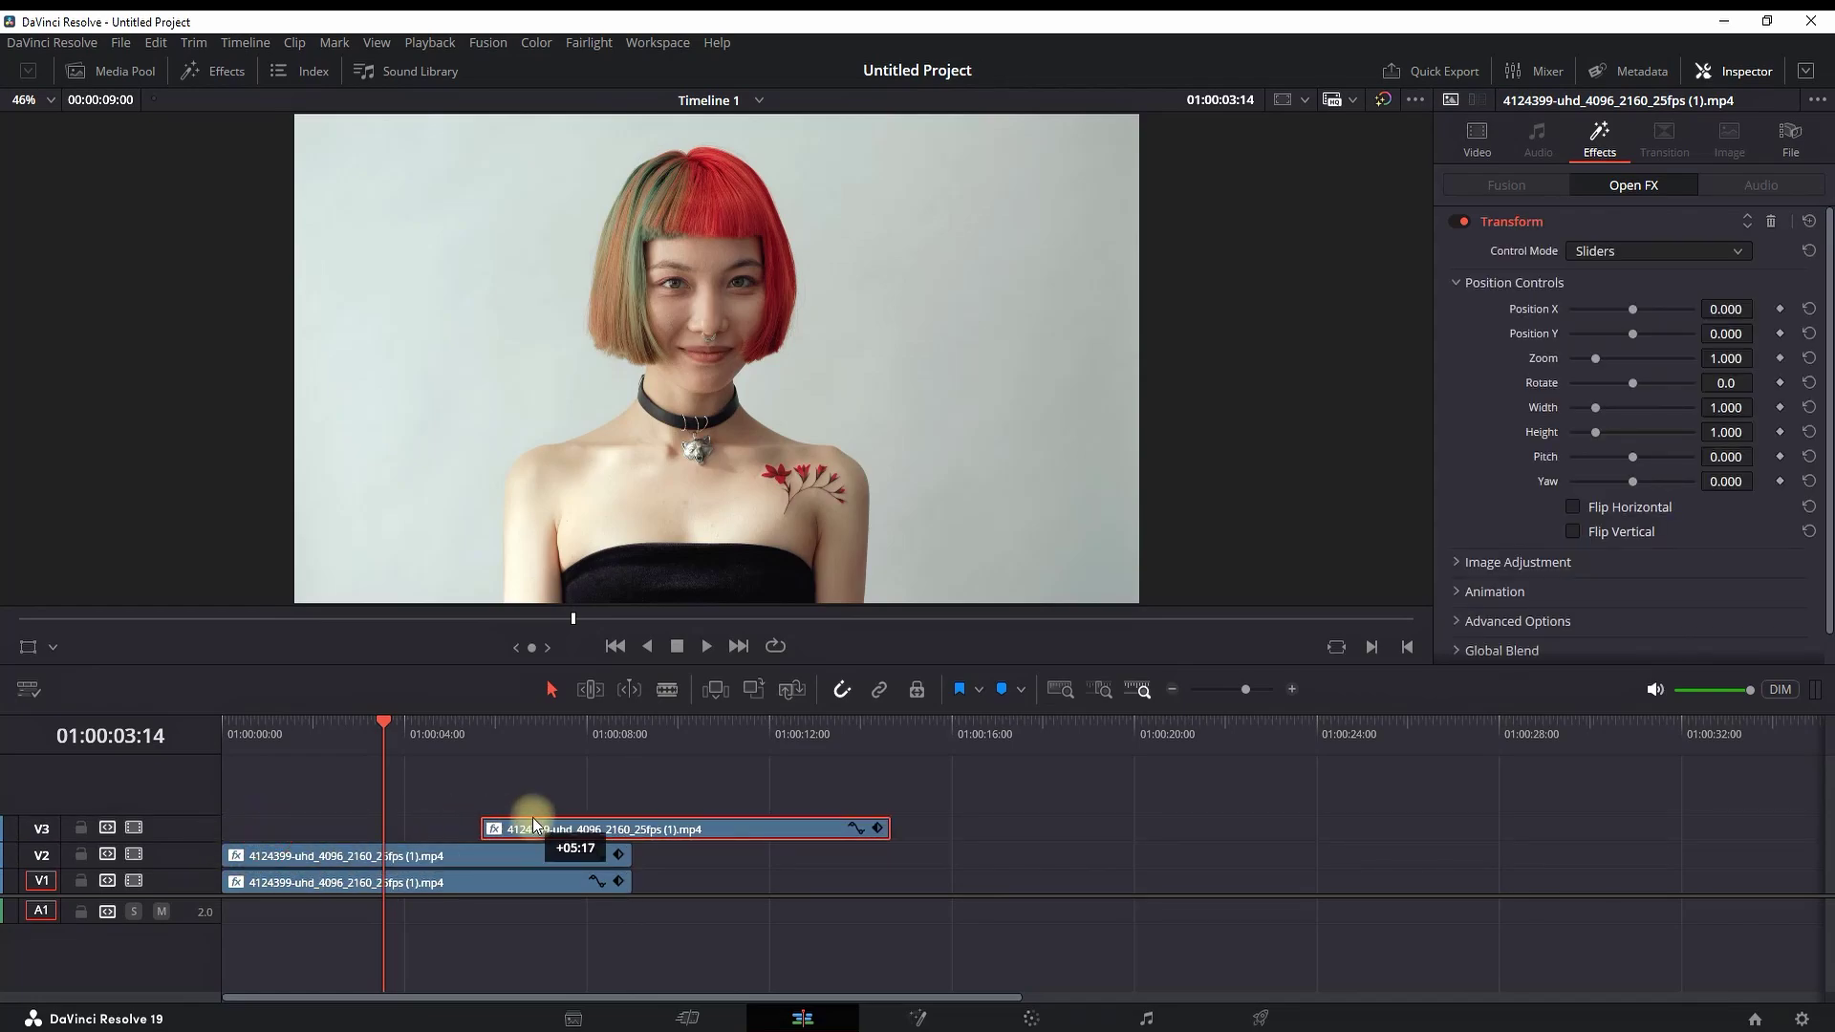
{"action": "left_click", "coordinate": [346, 731]}
{"action": "left_click", "coordinate": [304, 853]}
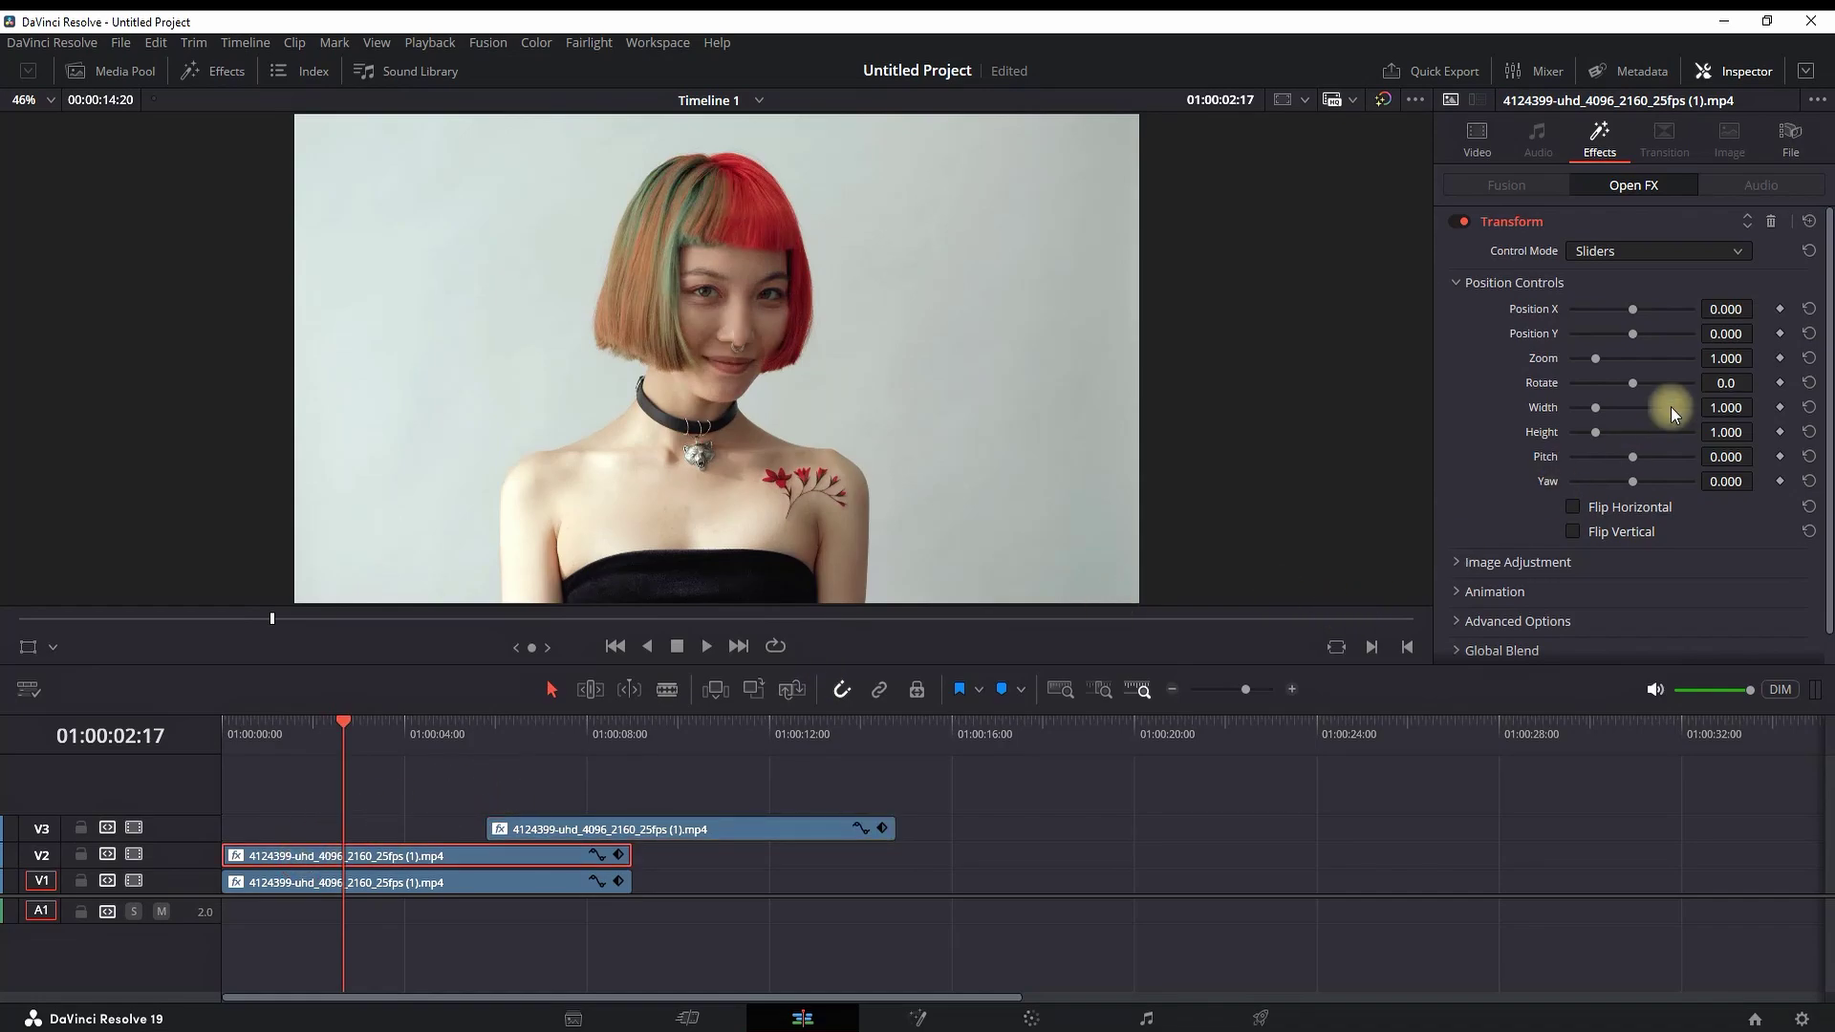
Set the V2 copy's Zoom to about 0.34, then move V3 to the start with Zoom 0.114
{"action": "mouse_move", "coordinate": [1725, 359]}
{"action": "left_mouse_down"}
{"action": "mouse_move", "coordinate": [1112, 458]}
{"action": "mouse_move", "coordinate": [1094, 478]}
{"action": "left_mouse_up"}
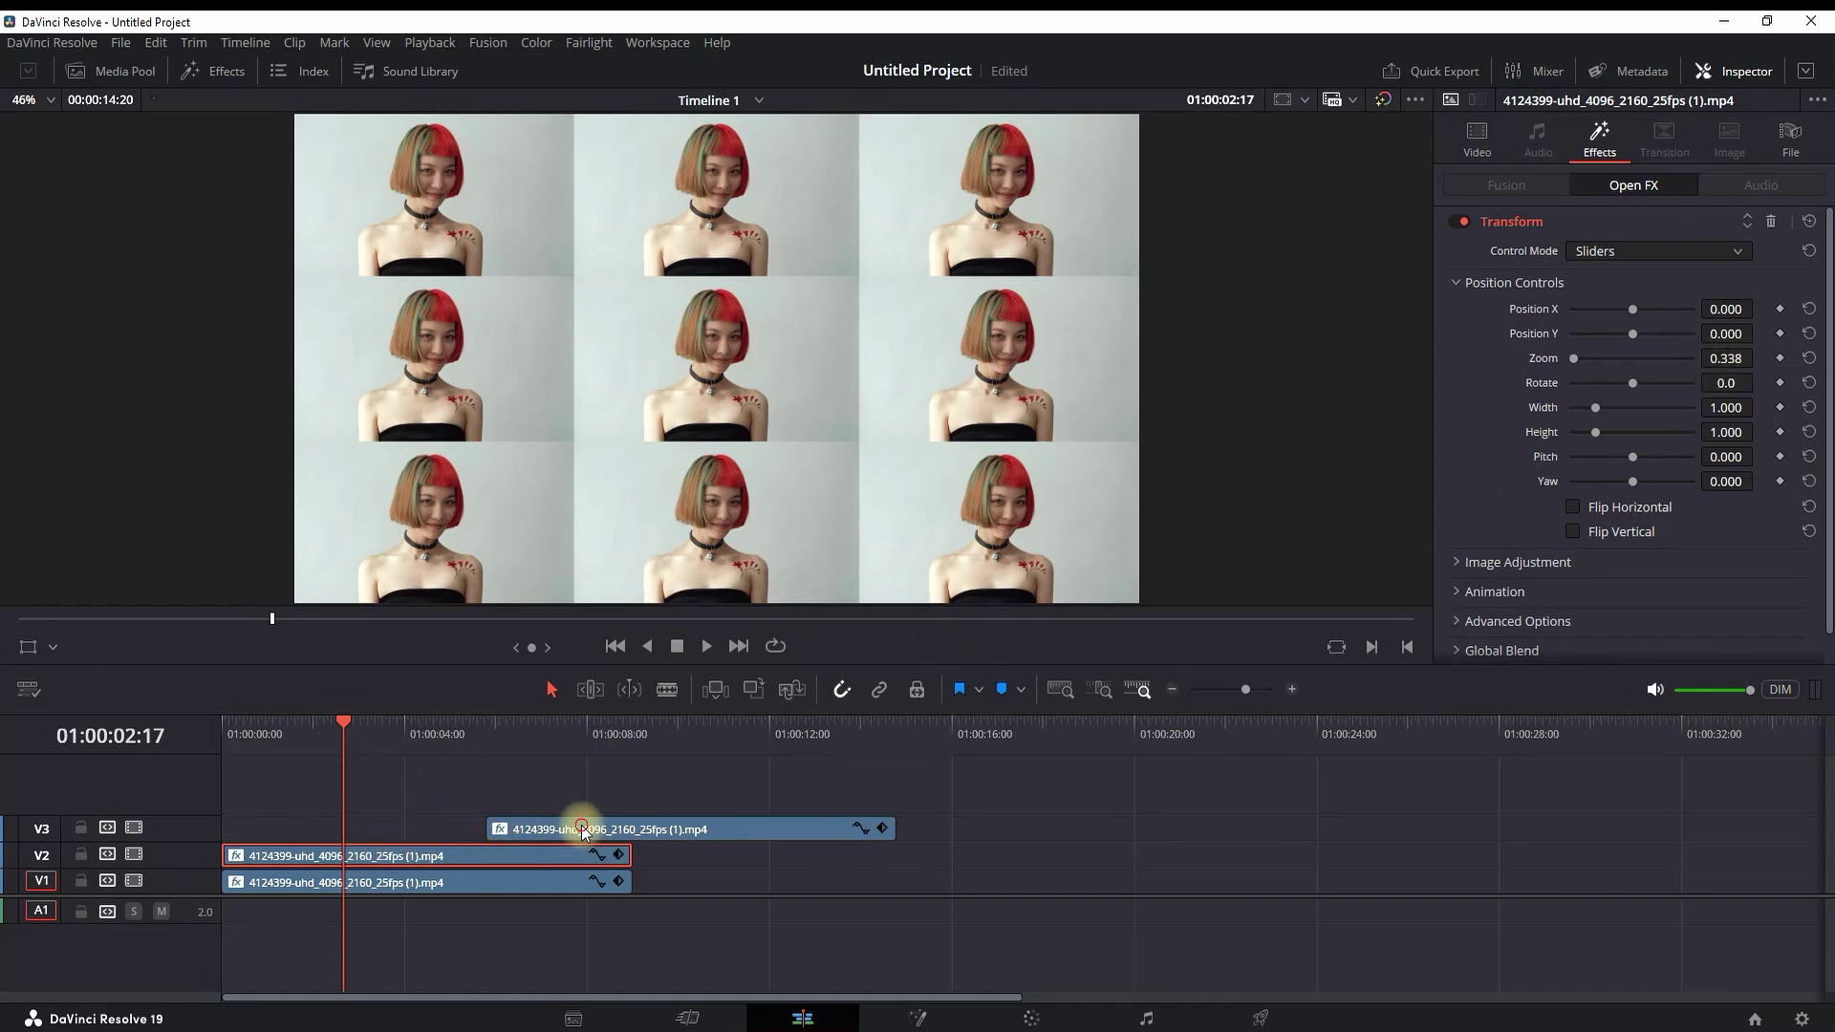
{"action": "left_click_drag", "start_coordinate": [583, 828], "coordinate": [316, 829]}
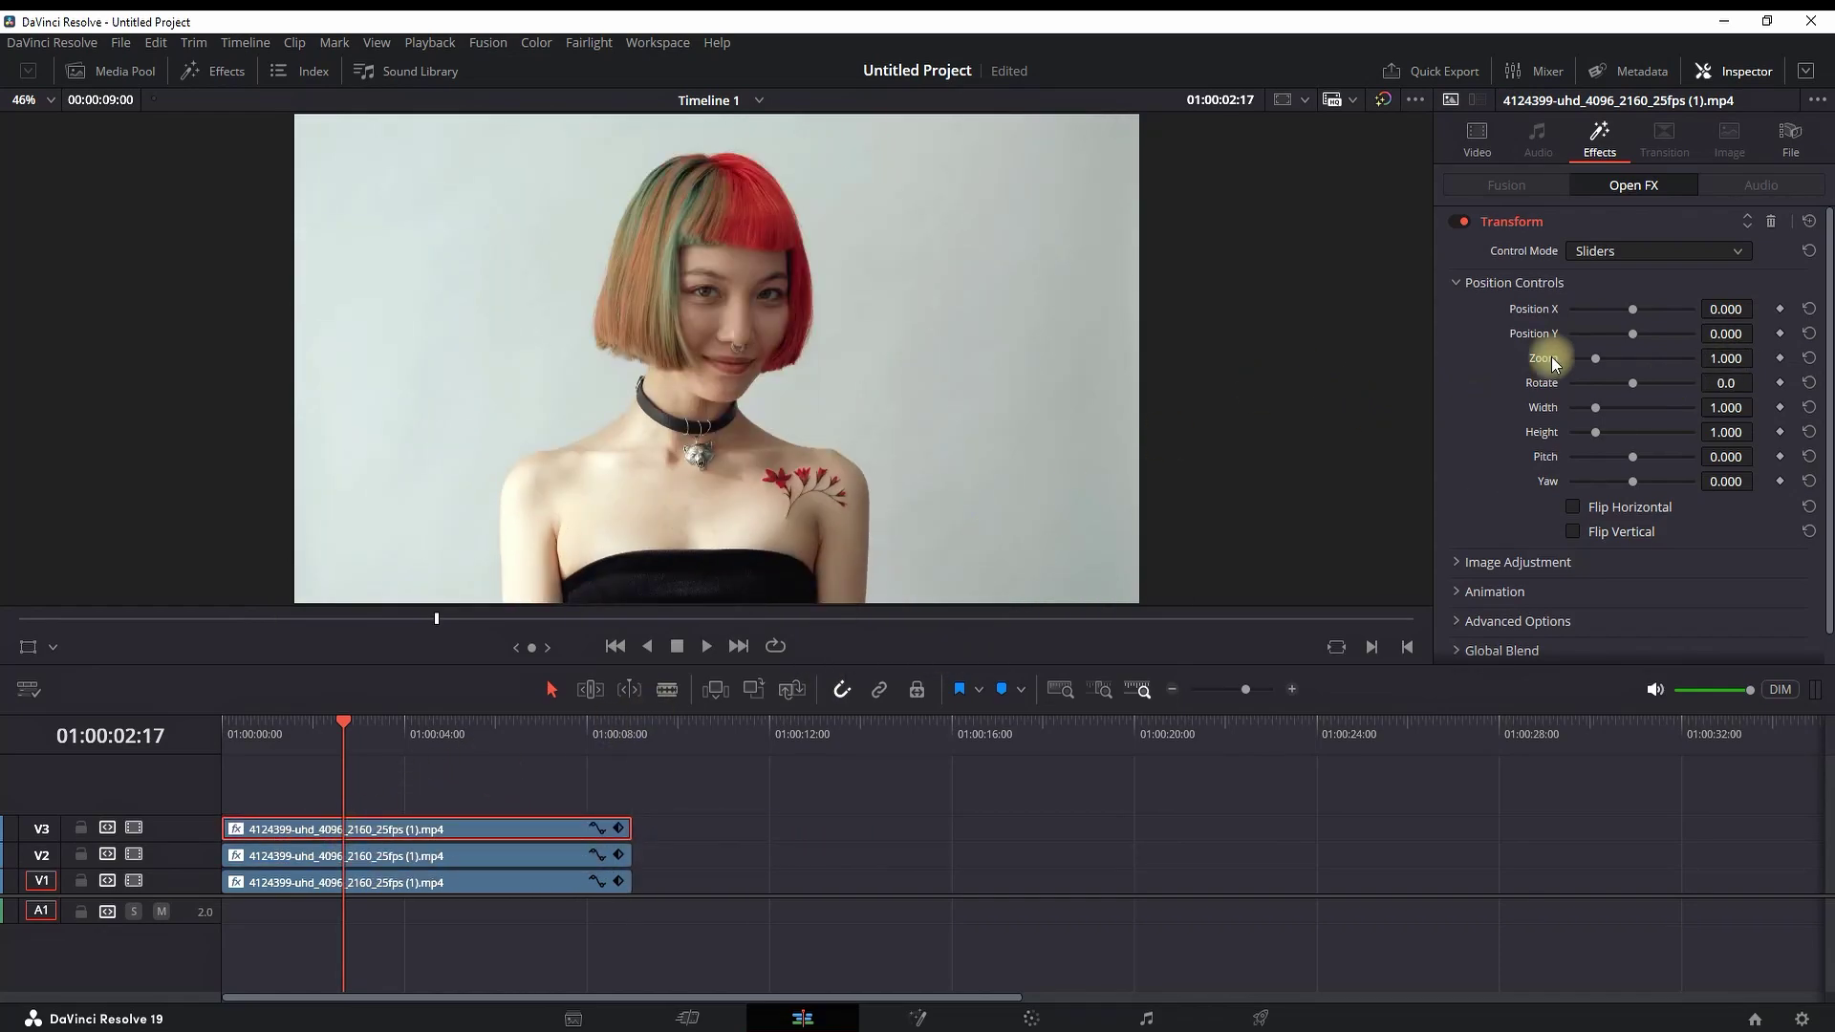
{"action": "left_click_drag", "start_coordinate": [1725, 358], "coordinate": [876, 464]}
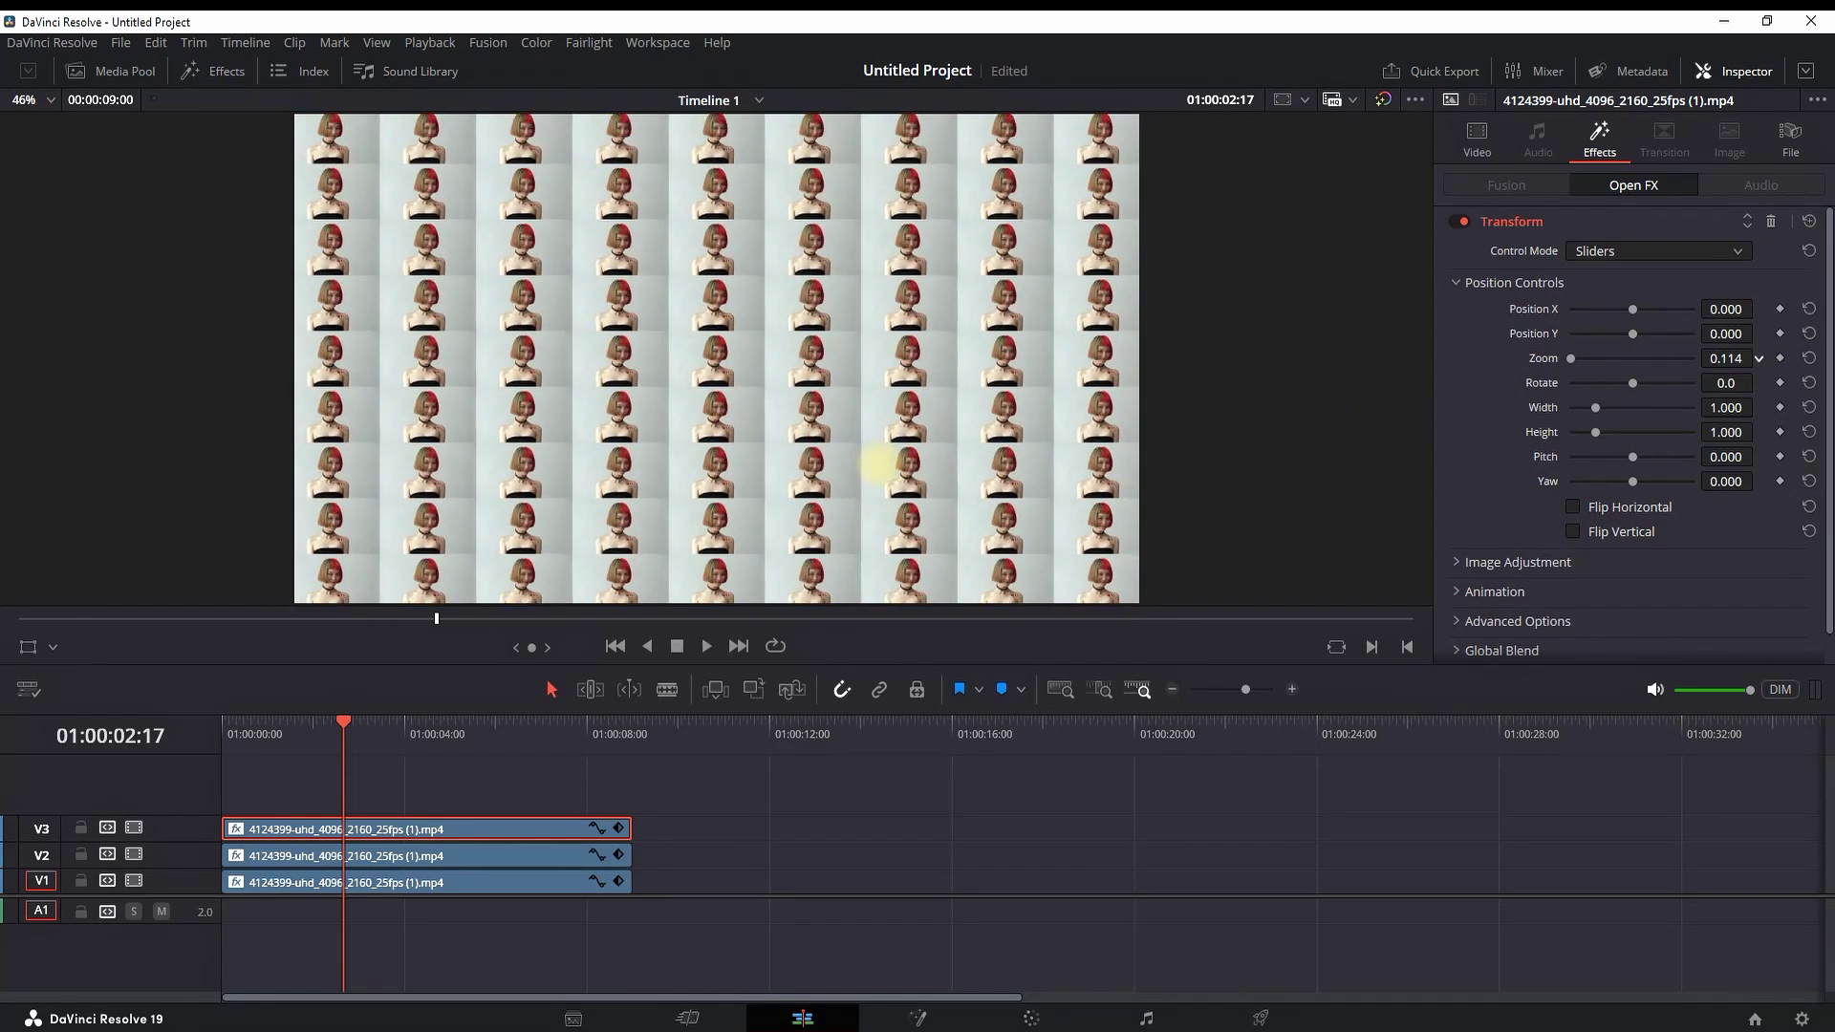
Alt-drag a V4 copy with Zoom 0.048, then duplicate it onto V5
{"action": "left_click_drag", "start_coordinate": [422, 827], "coordinate": [423, 803], "text": "alt"}
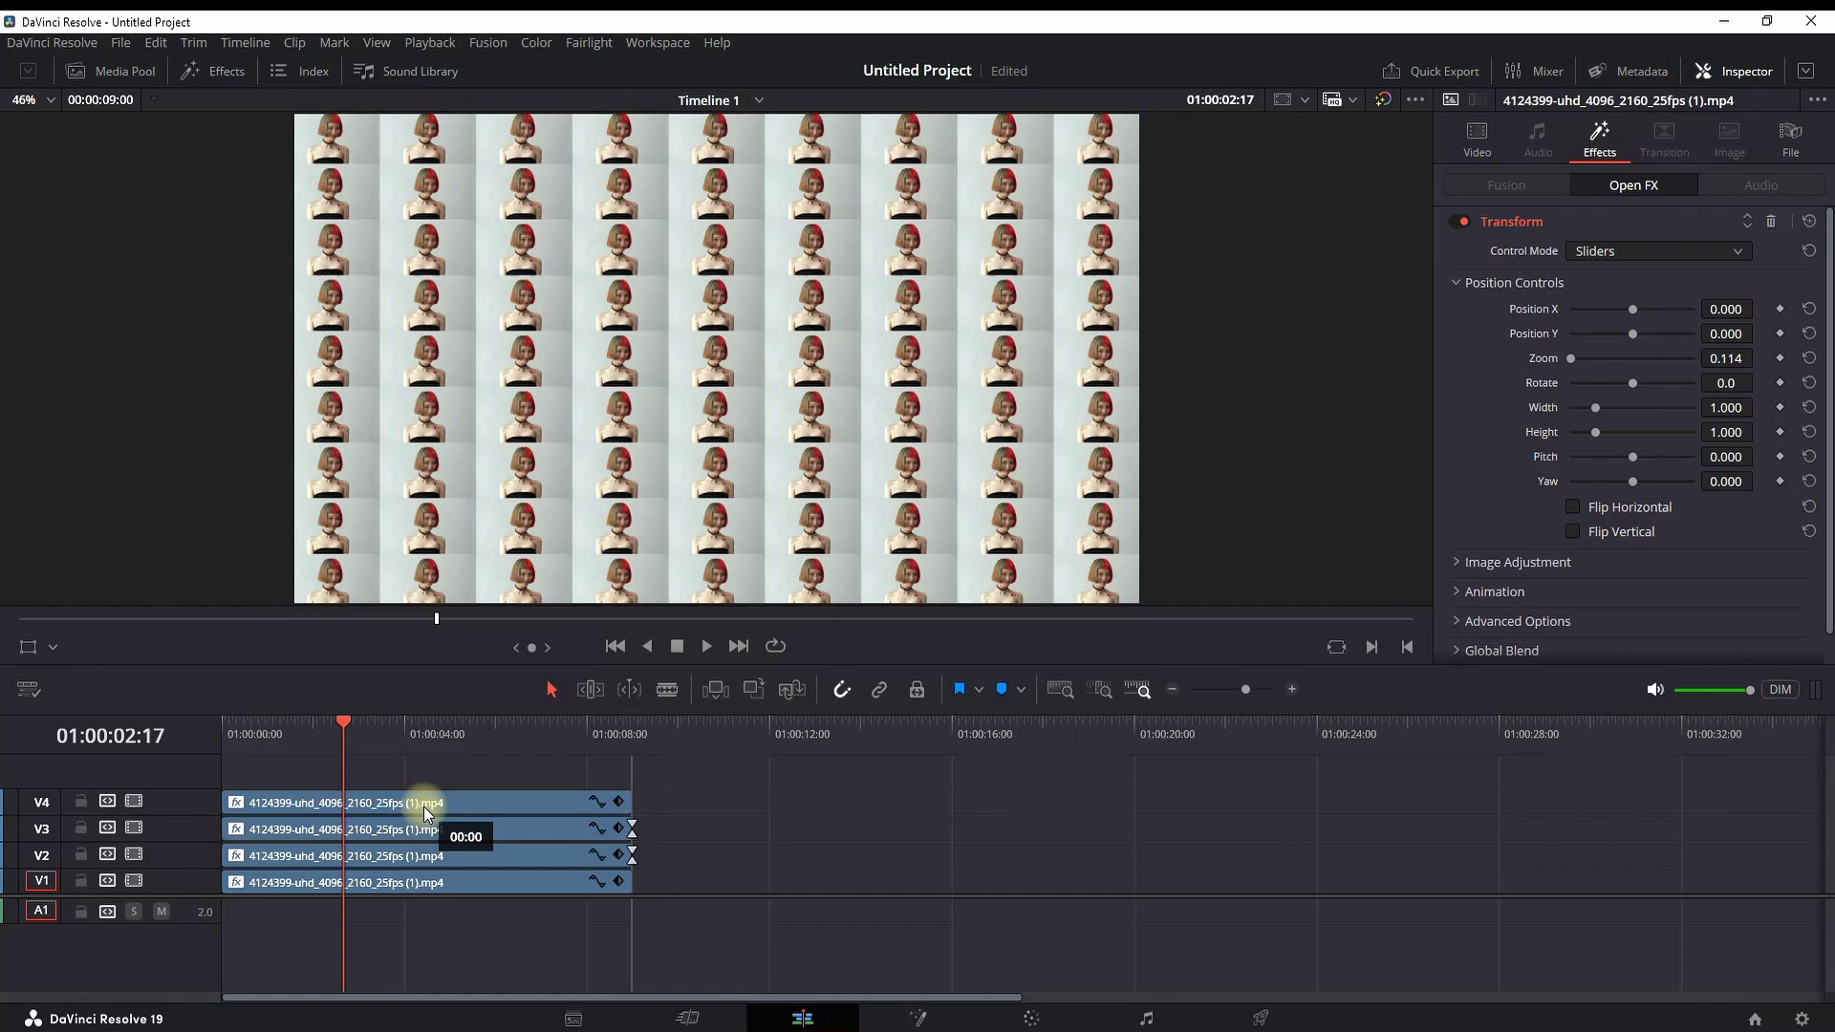
{"action": "left_click_drag", "start_coordinate": [1728, 358], "coordinate": [1670, 380]}
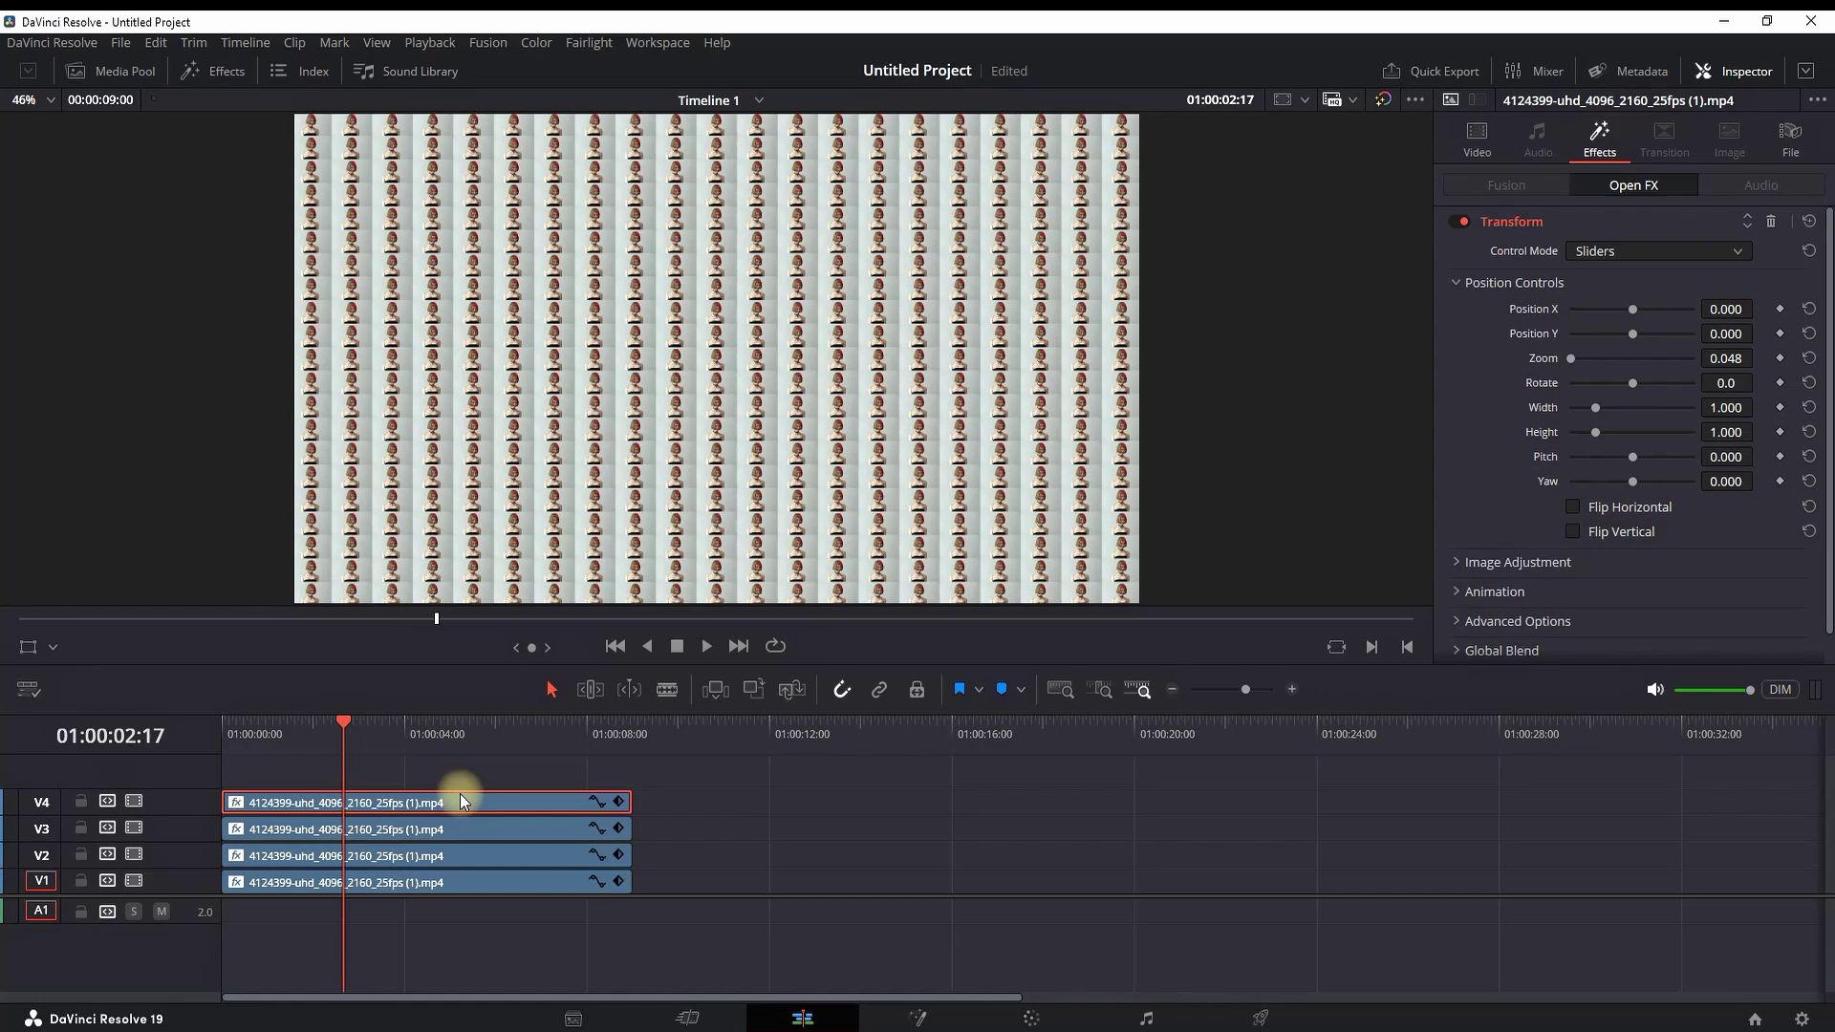
{"action": "left_click_drag", "start_coordinate": [458, 795], "coordinate": [463, 782], "text": "alt"}
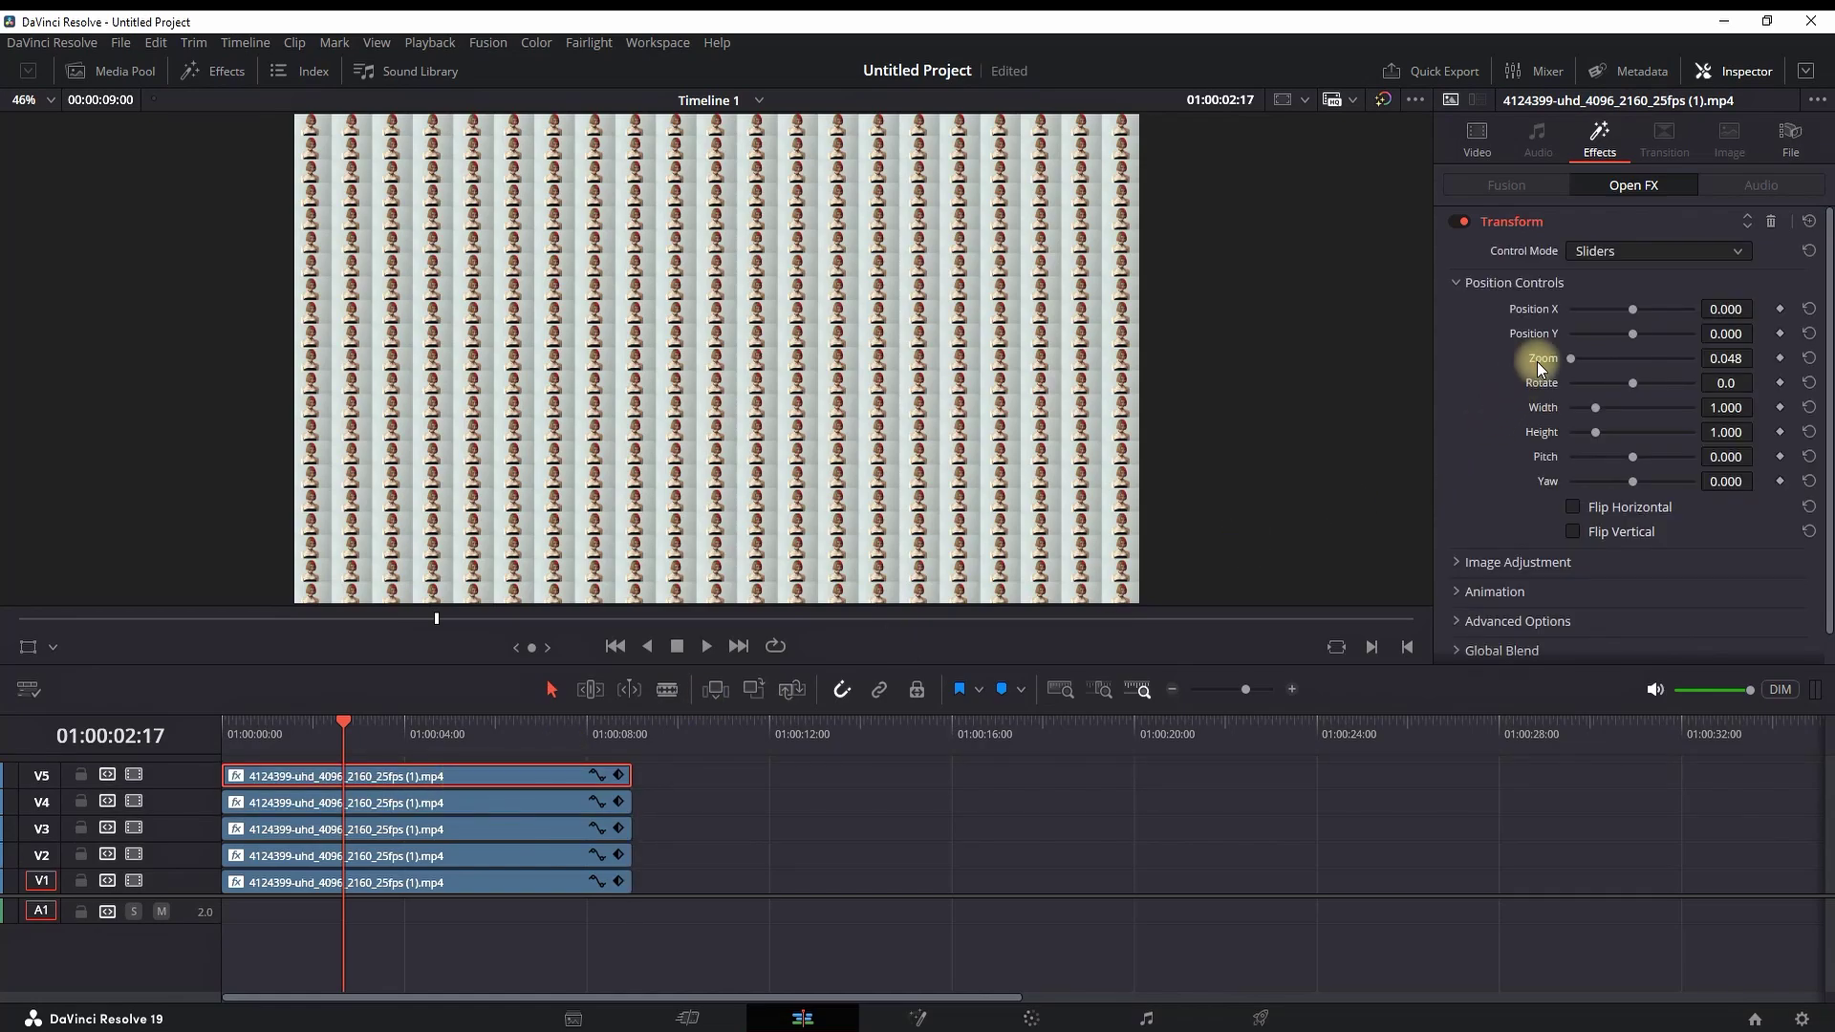
Reset V5 Zoom to full frame and stagger the V5, V4, V3, V2 starts to about 7, 4, 3, 2 seconds
{"action": "double_click", "coordinate": [1539, 359]}
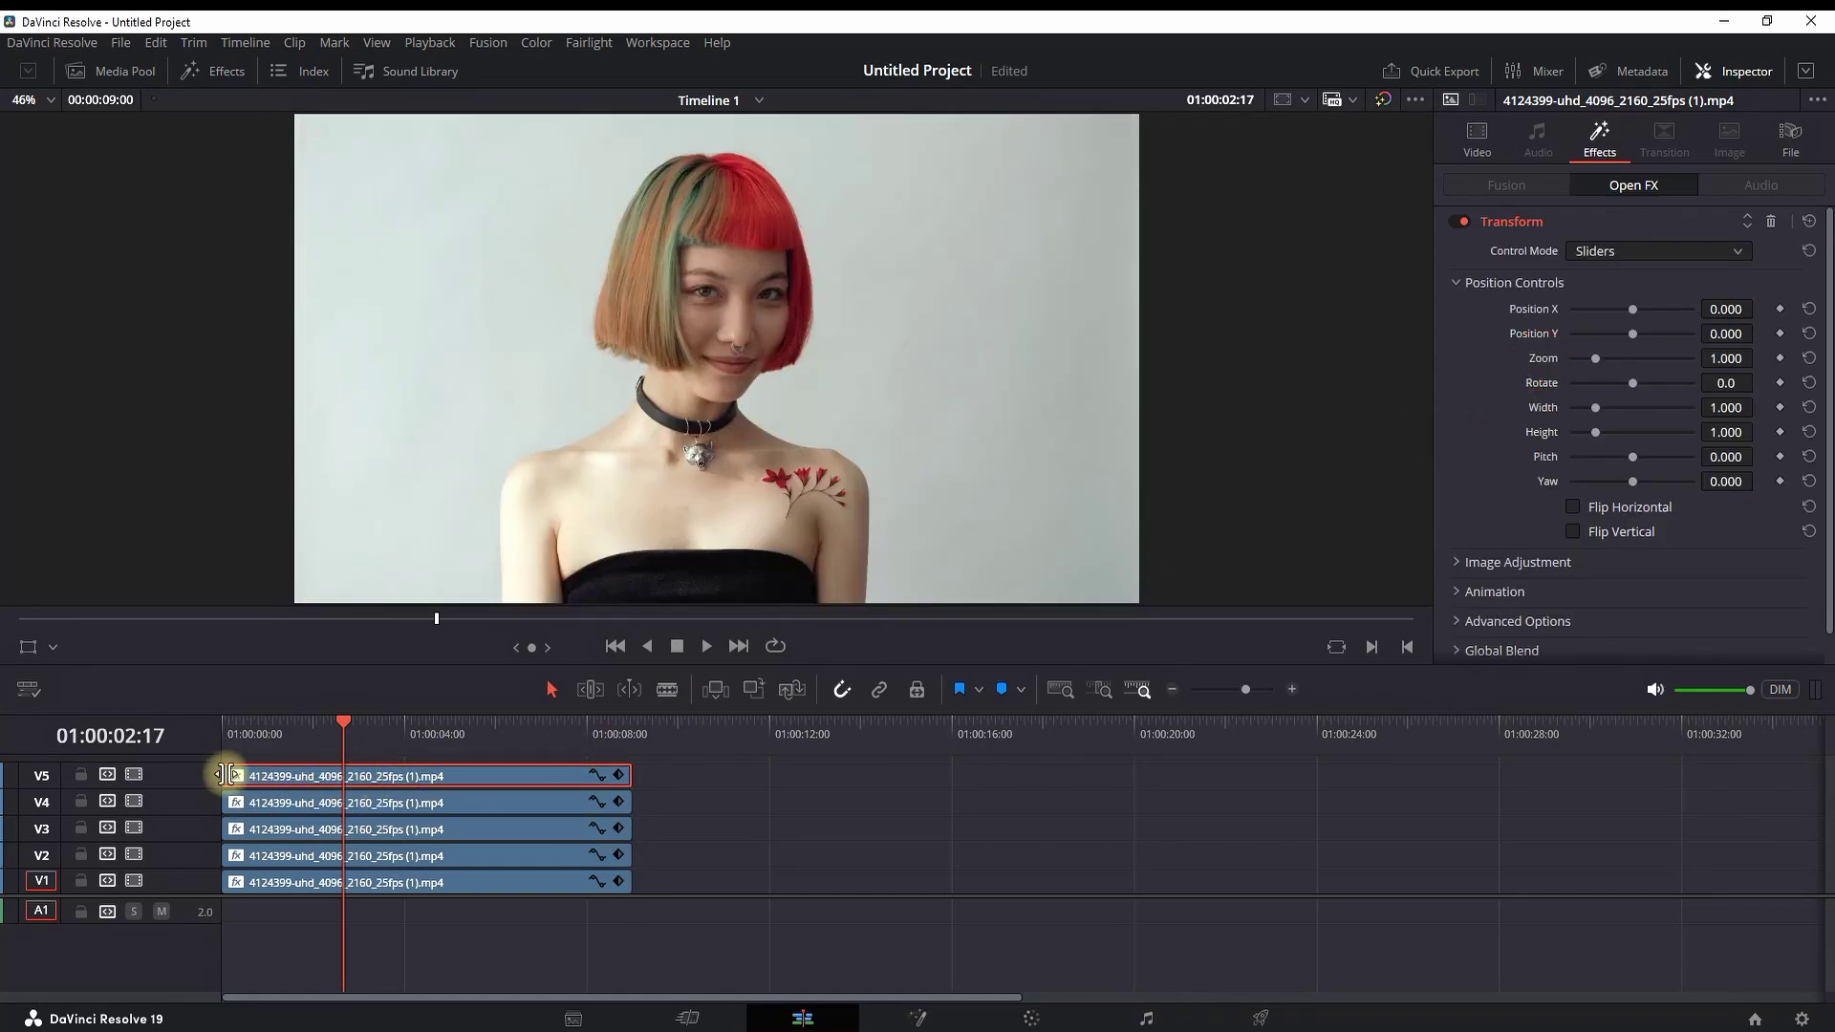
{"action": "mouse_move", "coordinate": [225, 774]}
{"action": "left_mouse_down"}
{"action": "mouse_move", "coordinate": [553, 769]}
{"action": "mouse_move", "coordinate": [520, 777]}
{"action": "left_mouse_up"}
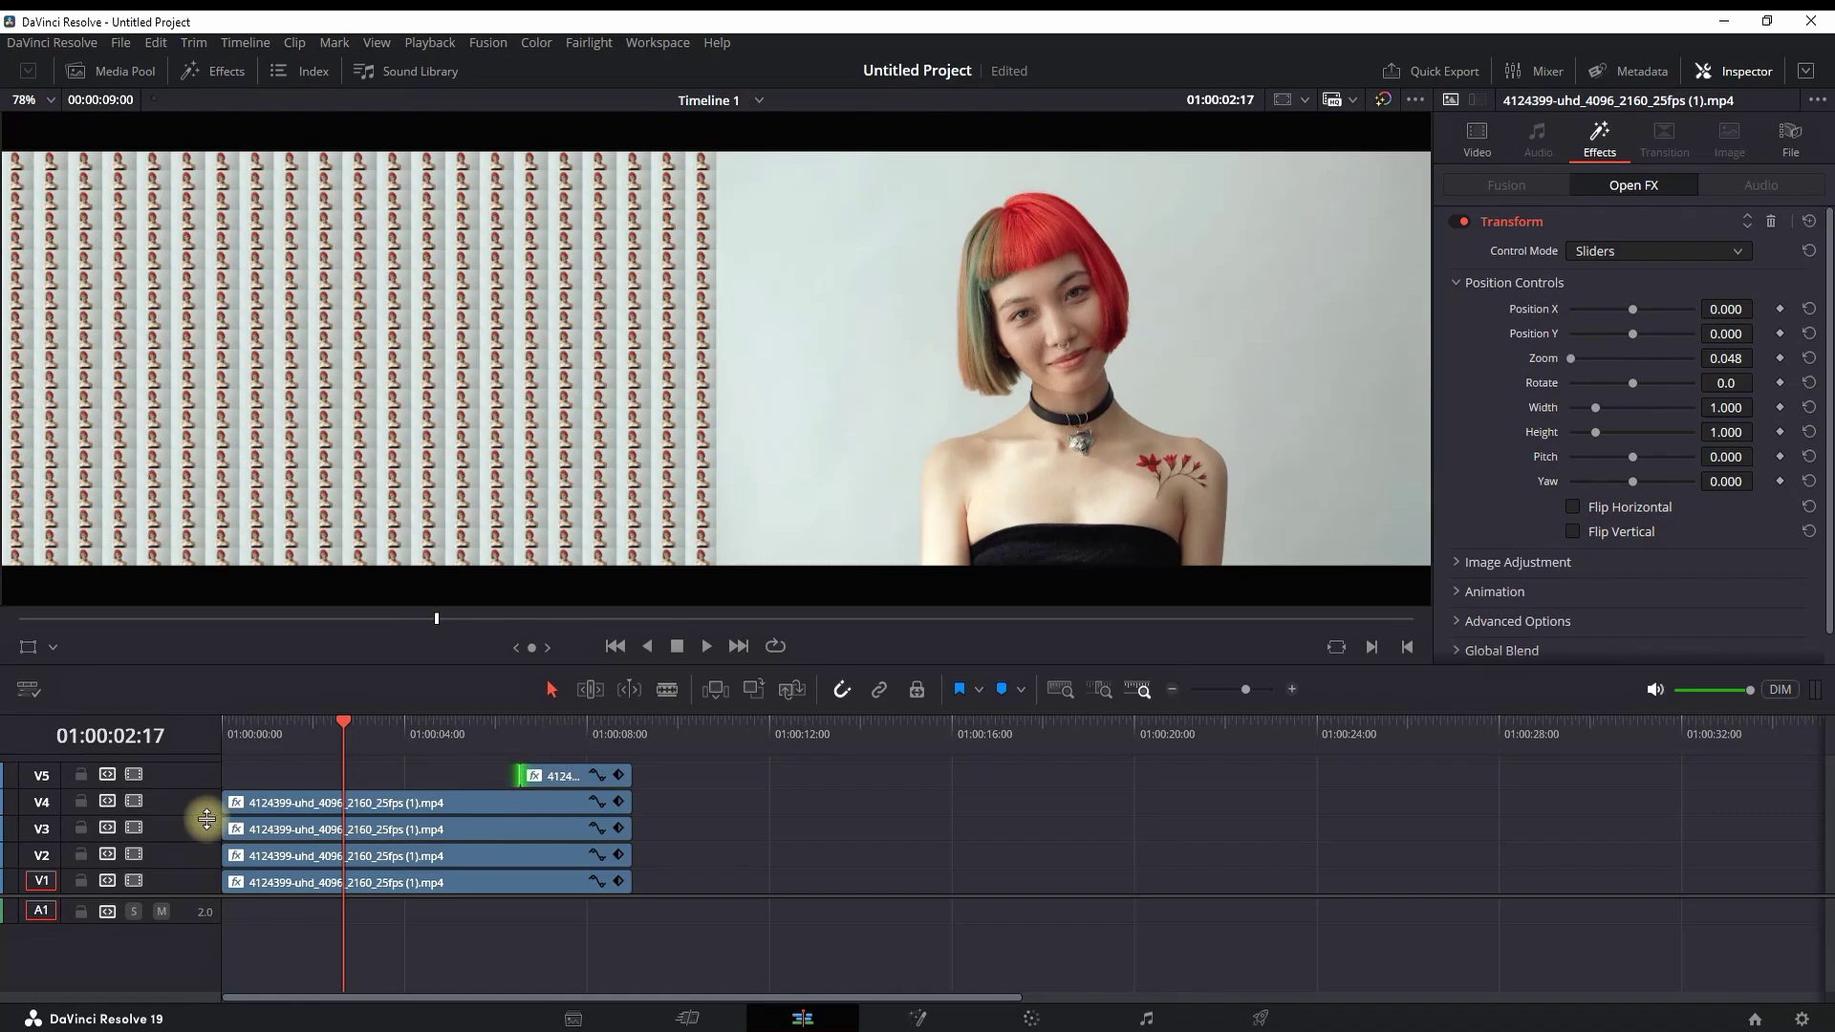
{"action": "mouse_move", "coordinate": [225, 804]}
{"action": "left_mouse_down"}
{"action": "mouse_move", "coordinate": [444, 793]}
{"action": "mouse_move", "coordinate": [430, 806]}
{"action": "left_mouse_up"}
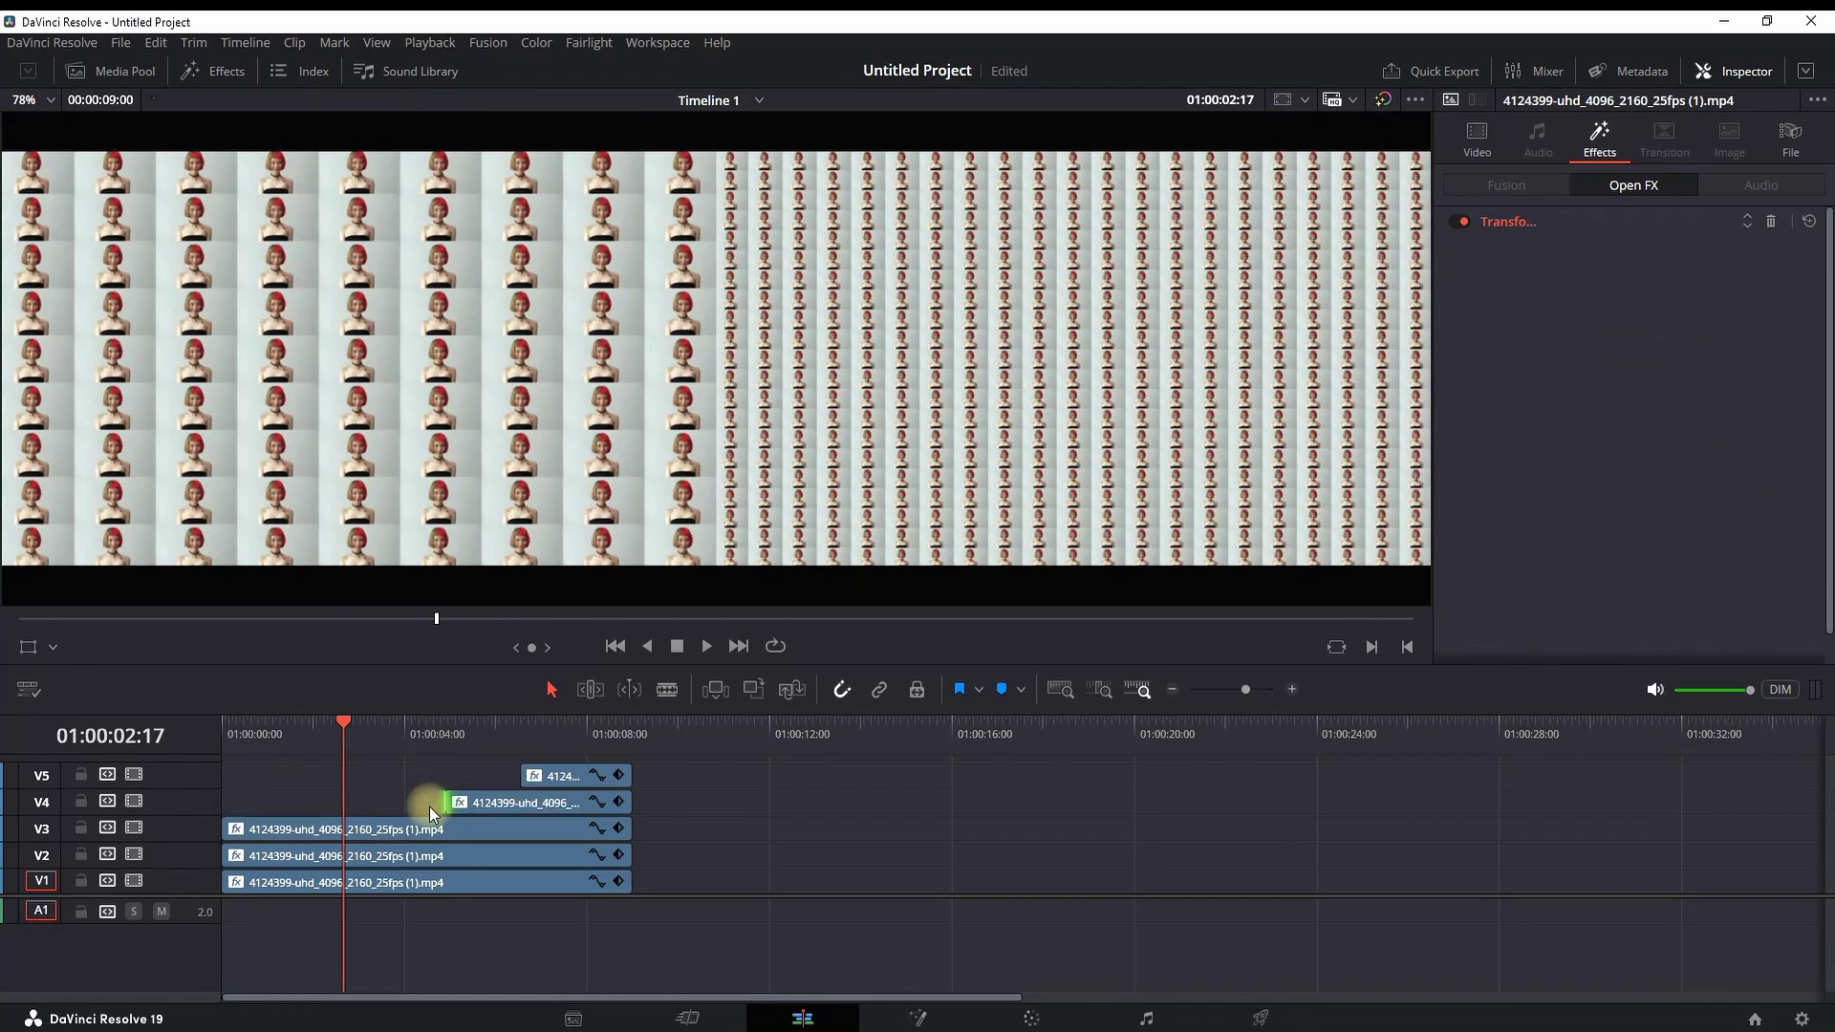
{"action": "mouse_move", "coordinate": [225, 829]}
{"action": "left_mouse_down"}
{"action": "mouse_move", "coordinate": [368, 821]}
{"action": "mouse_move", "coordinate": [350, 831]}
{"action": "left_mouse_up"}
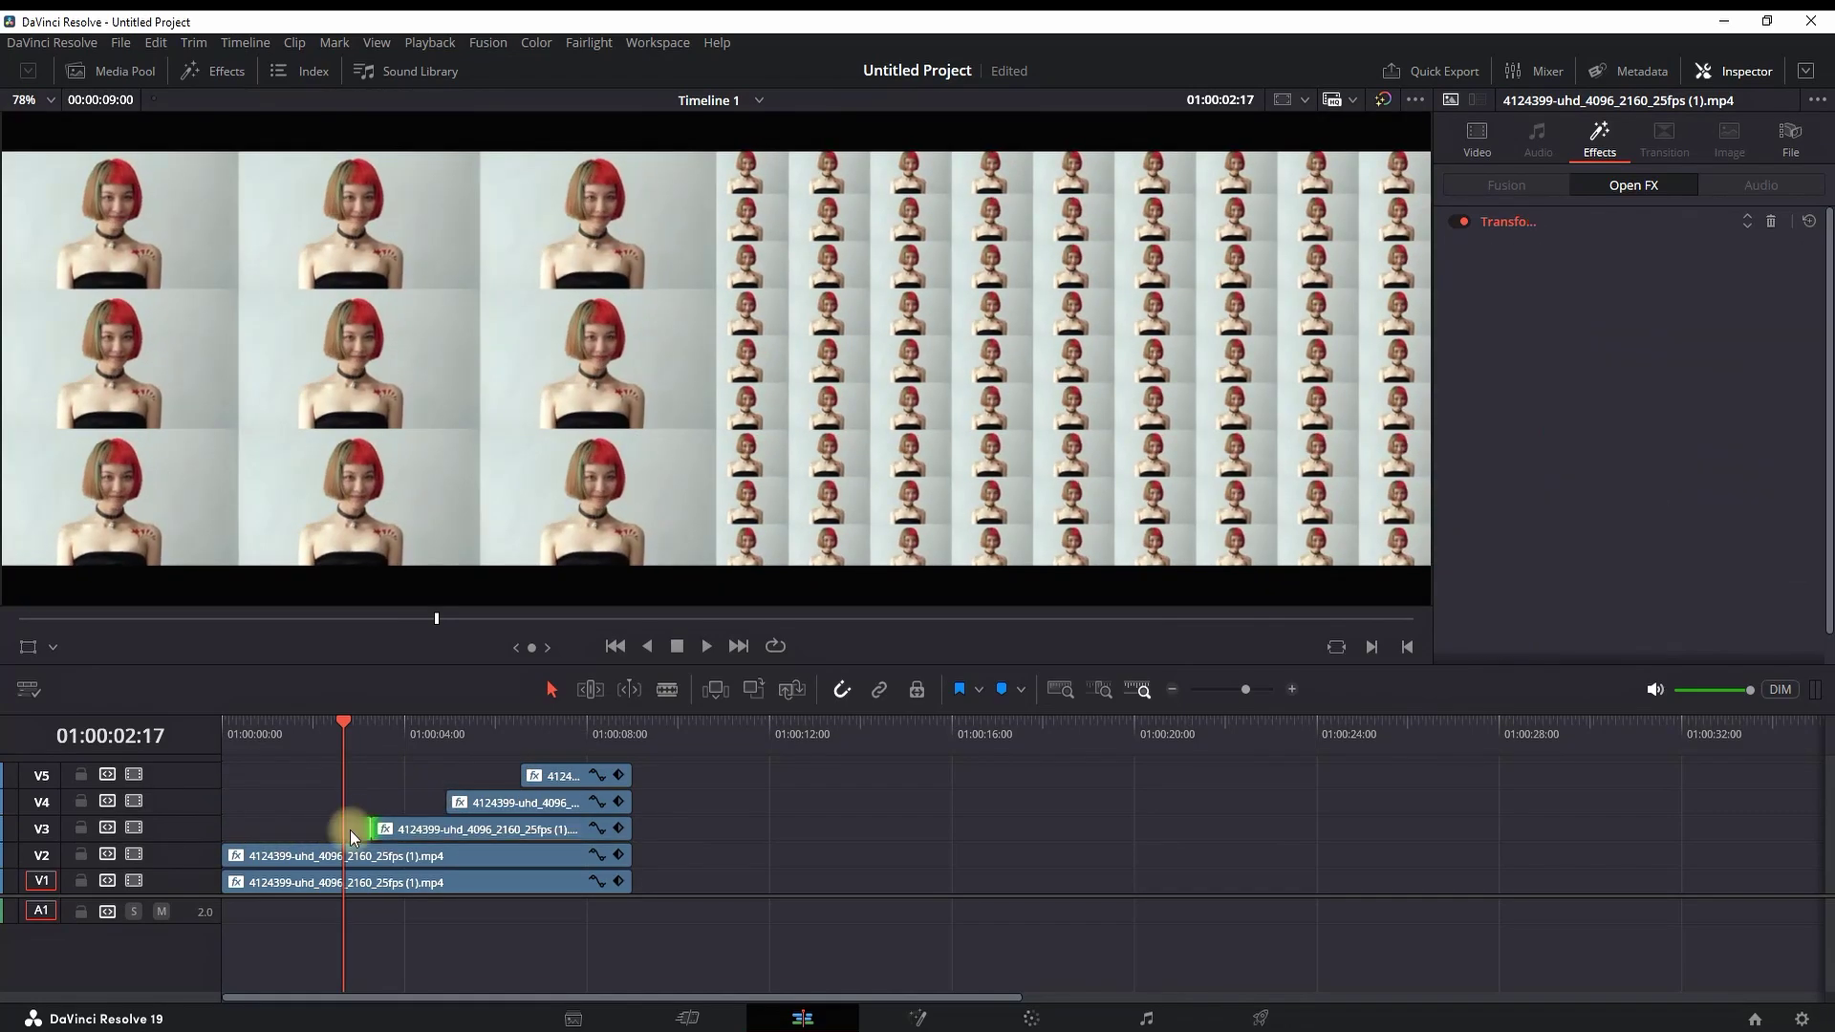
{"action": "left_click_drag", "start_coordinate": [225, 856], "coordinate": [311, 848]}
{"action": "left_click_drag", "start_coordinate": [280, 738], "coordinate": [242, 736]}
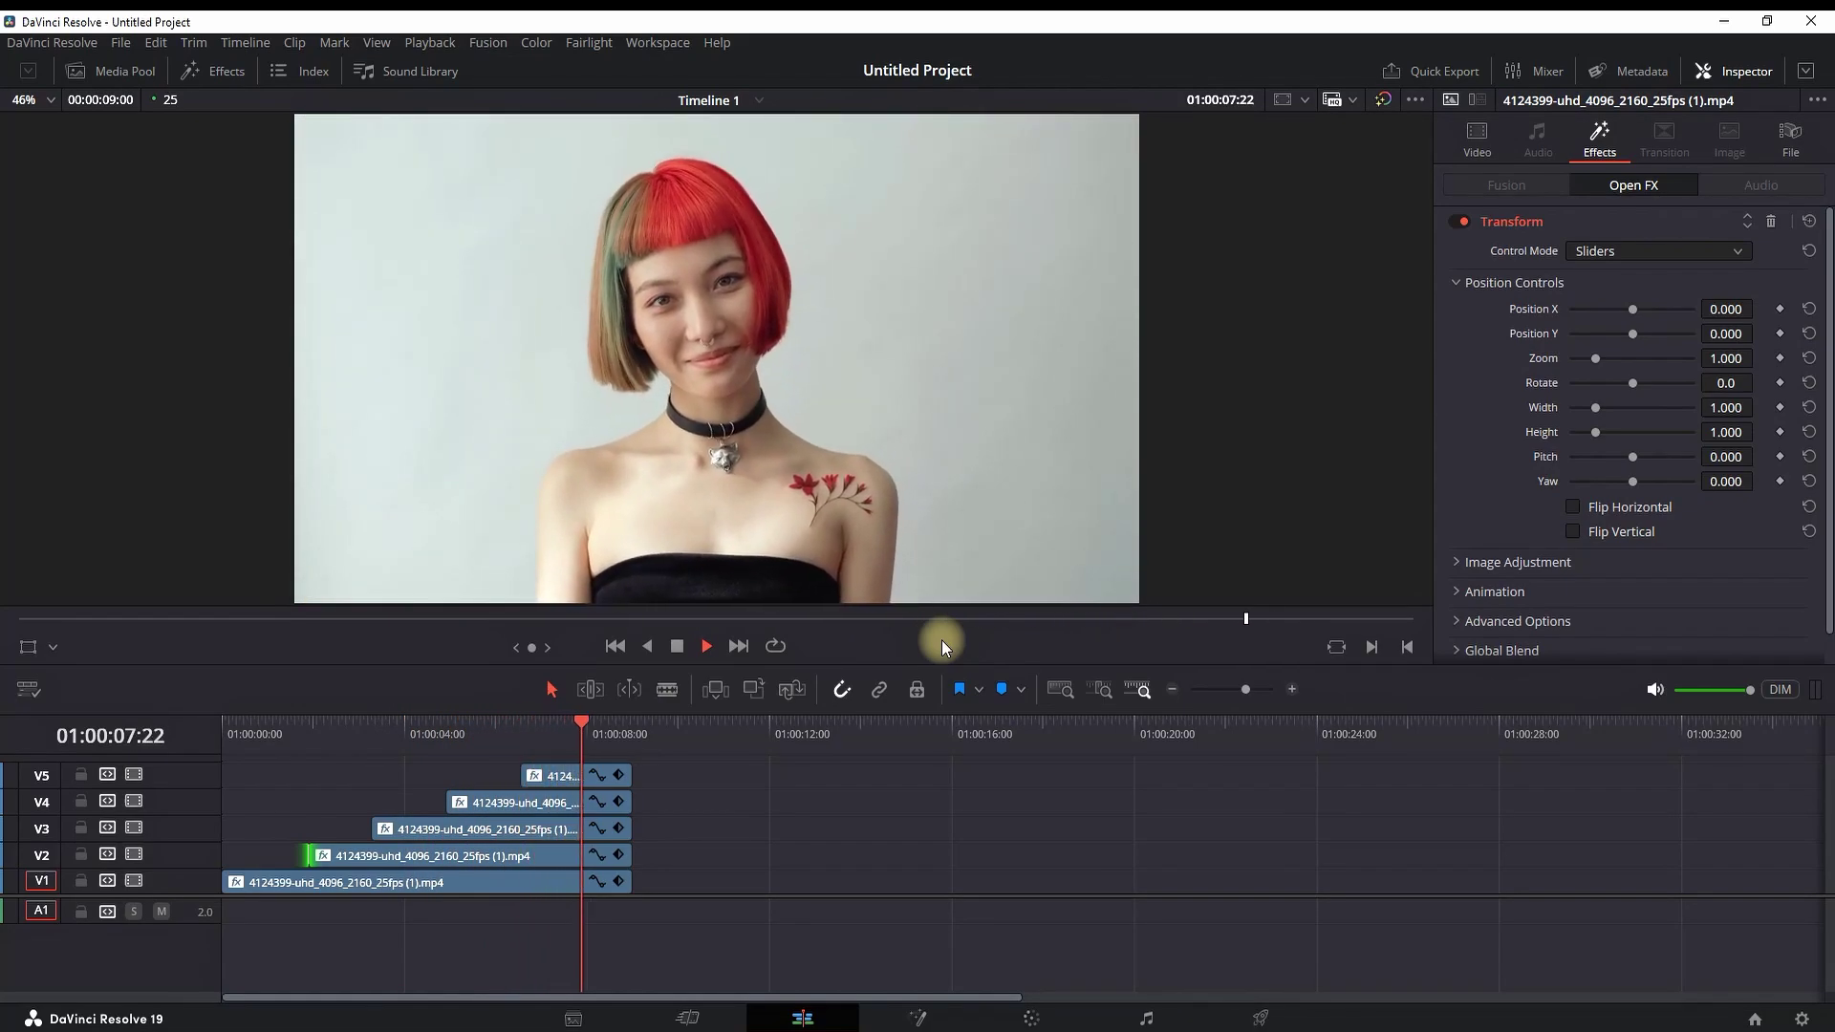
{"action": "key", "text": "space"}
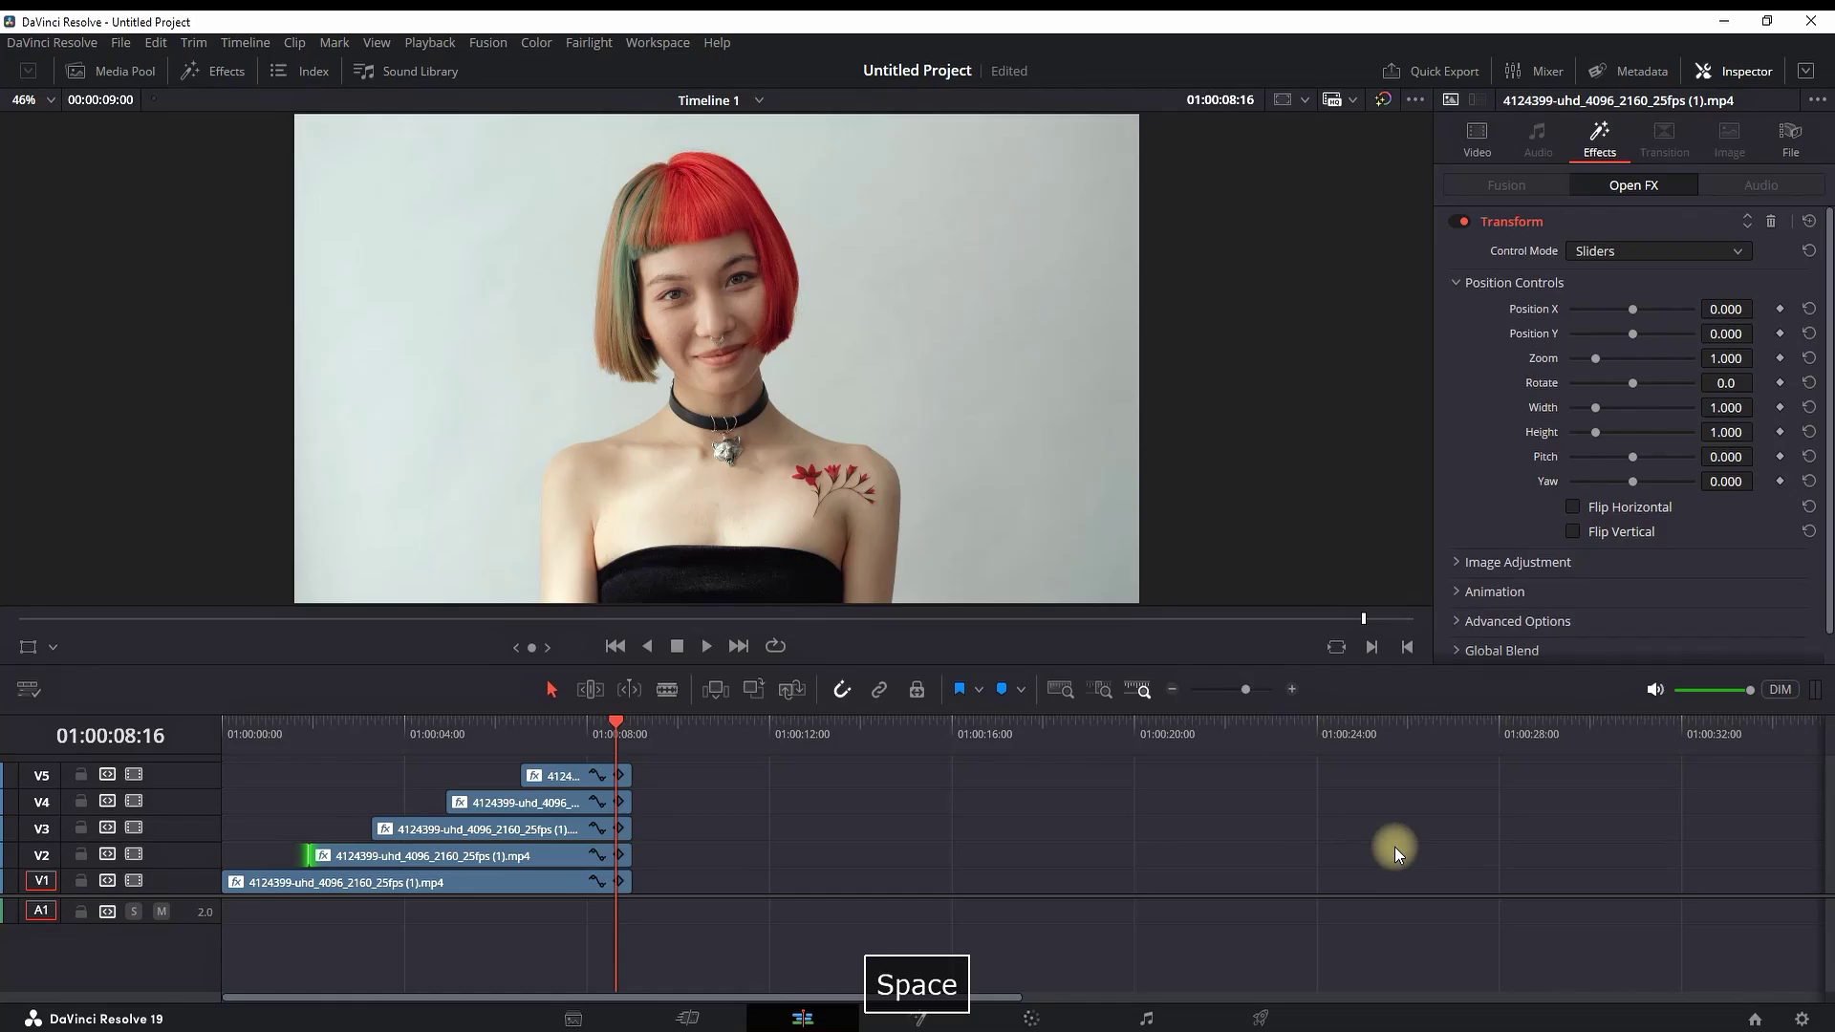